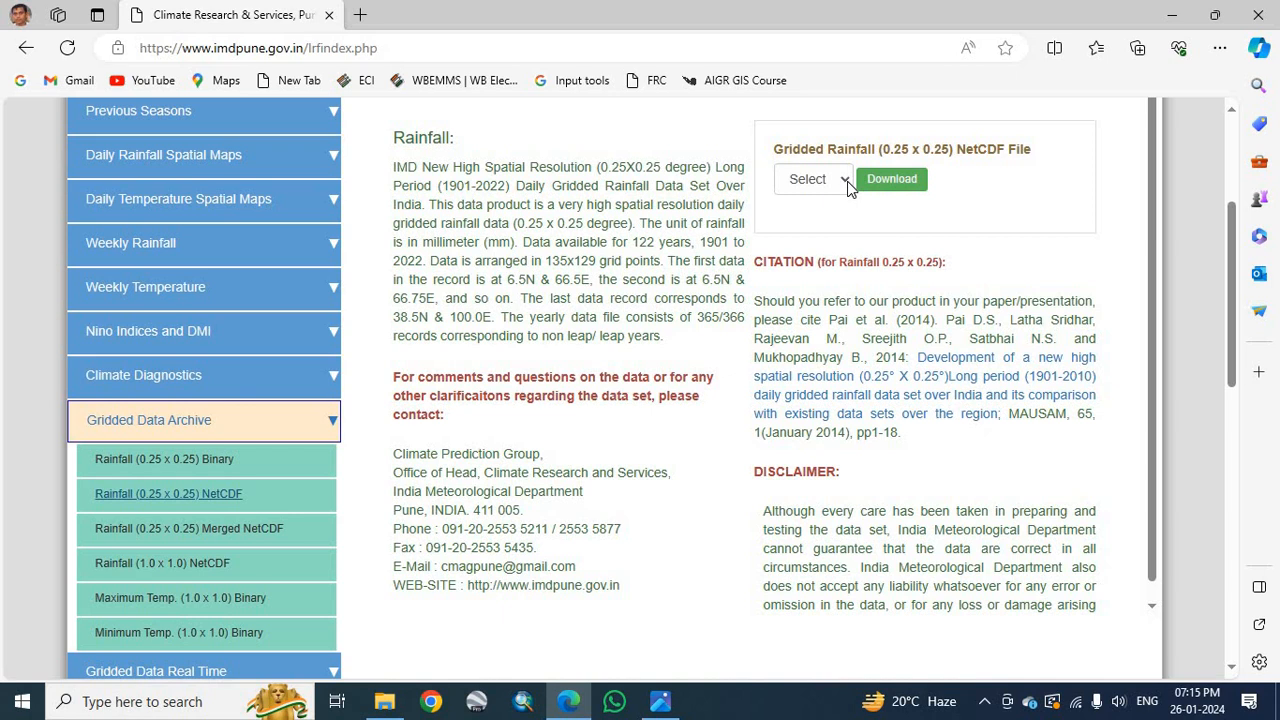
Download the 2010 Gridded Rainfall (0.25 x 0.25) NetCDF file from the climate data page
left_click(847, 181)
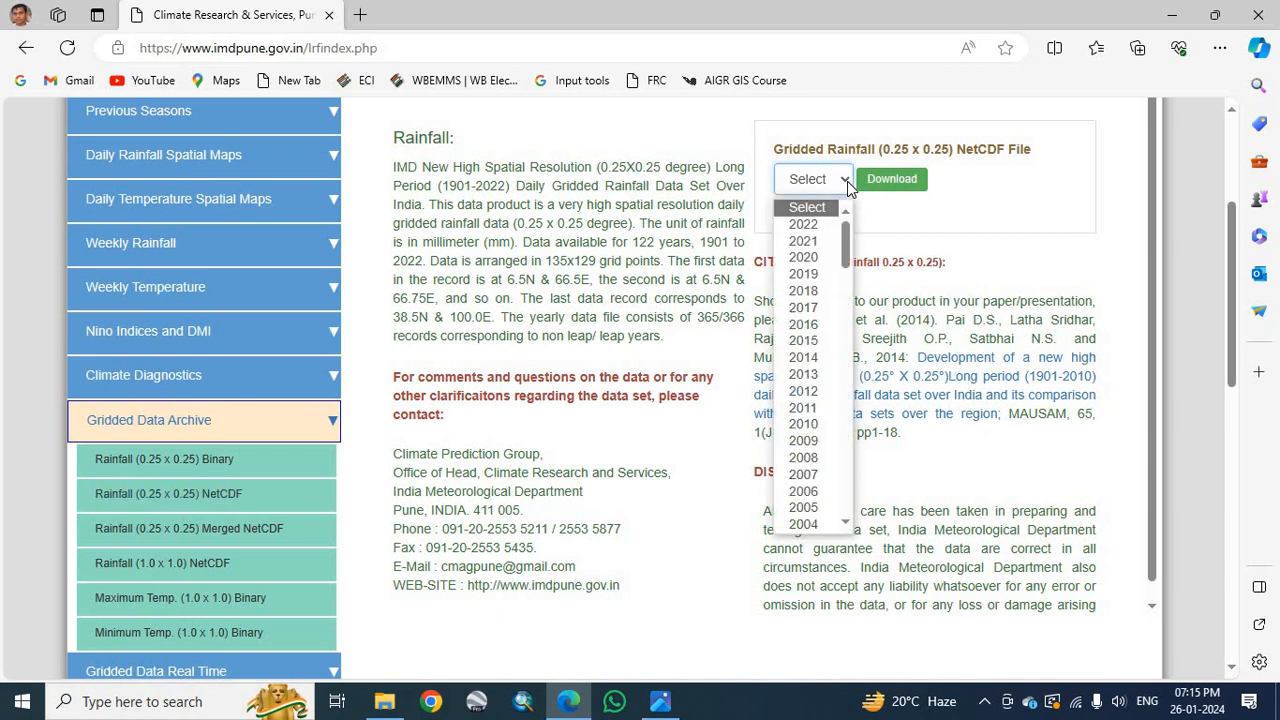
left_click(812, 425)
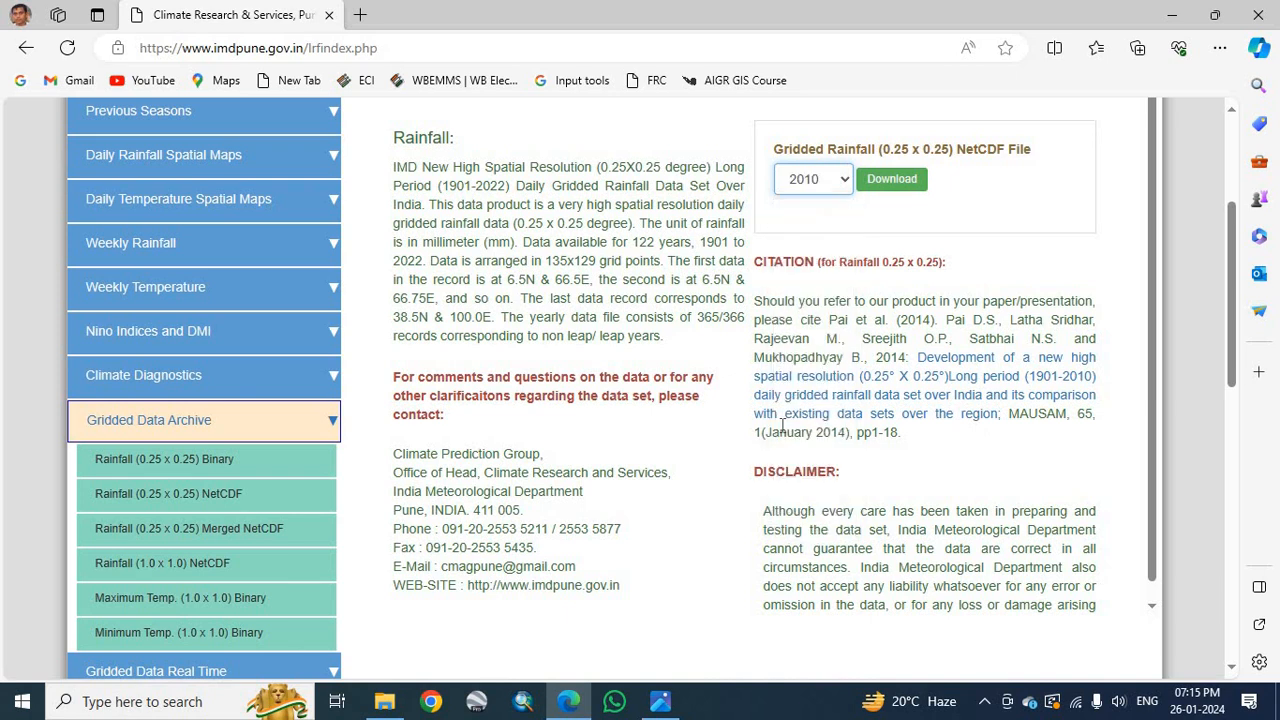
left_click(882, 188)
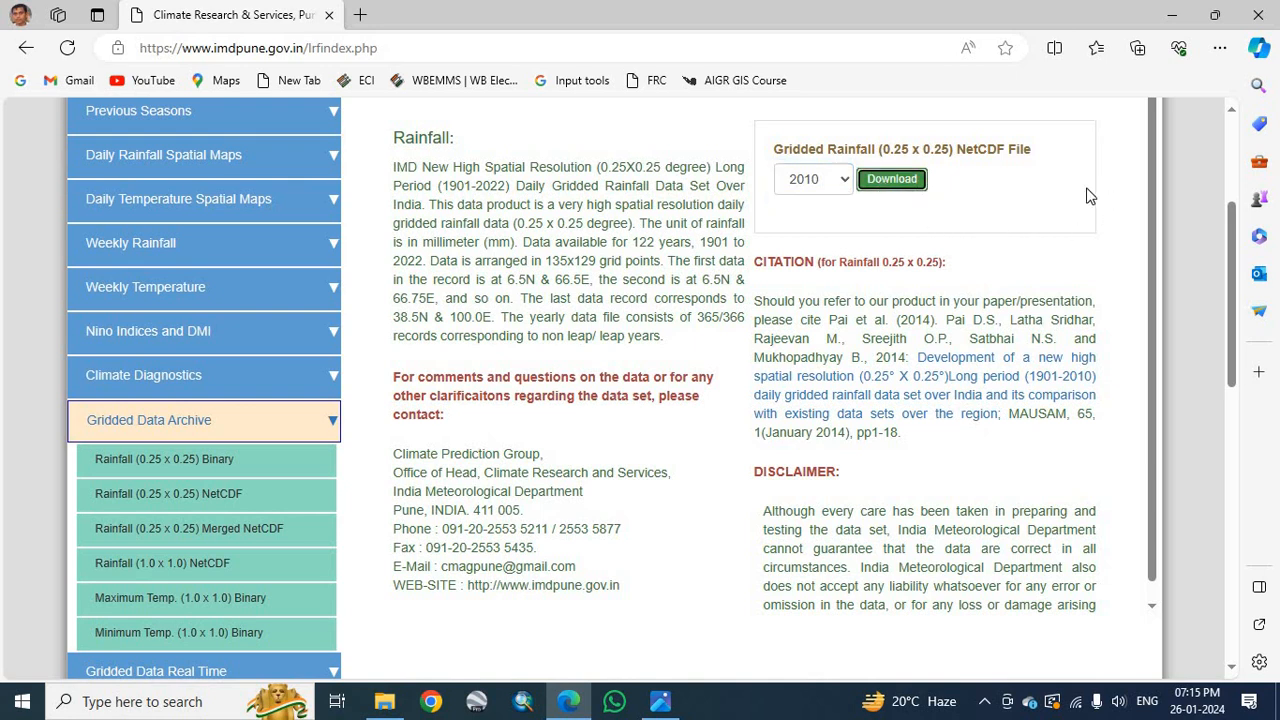
scroll(1065, 215, "up", 2)
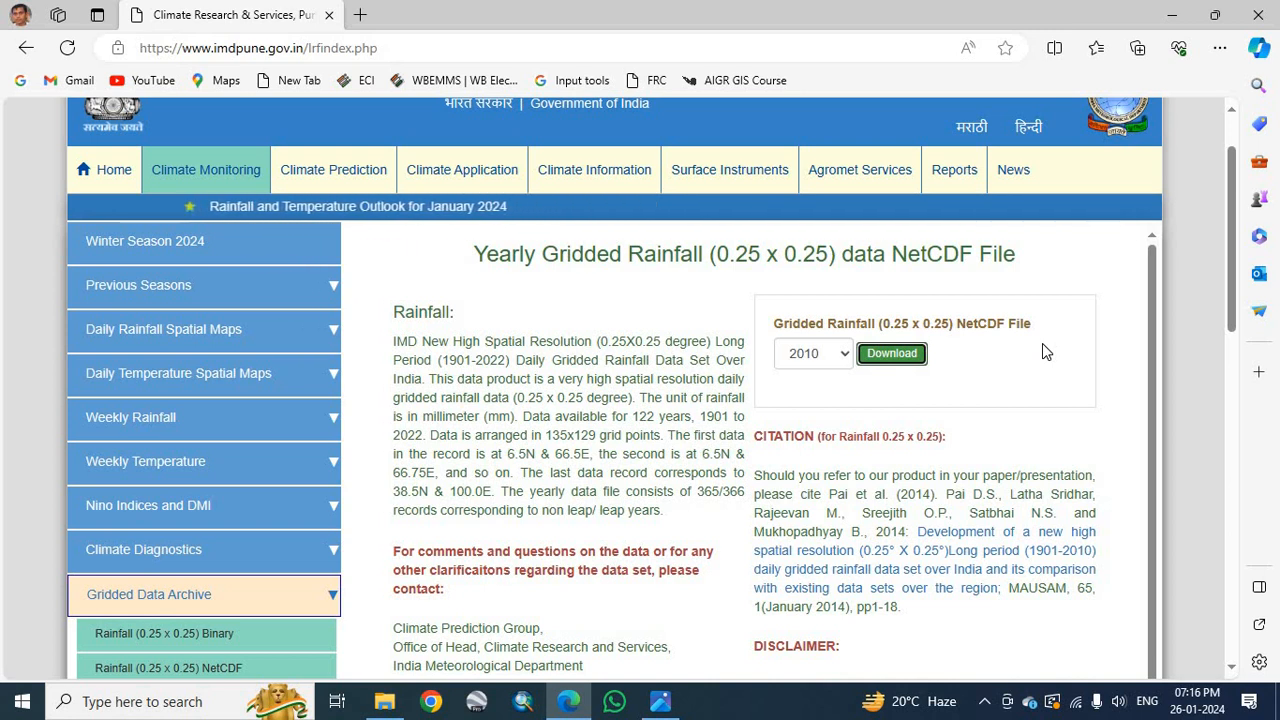
left_click(898, 358)
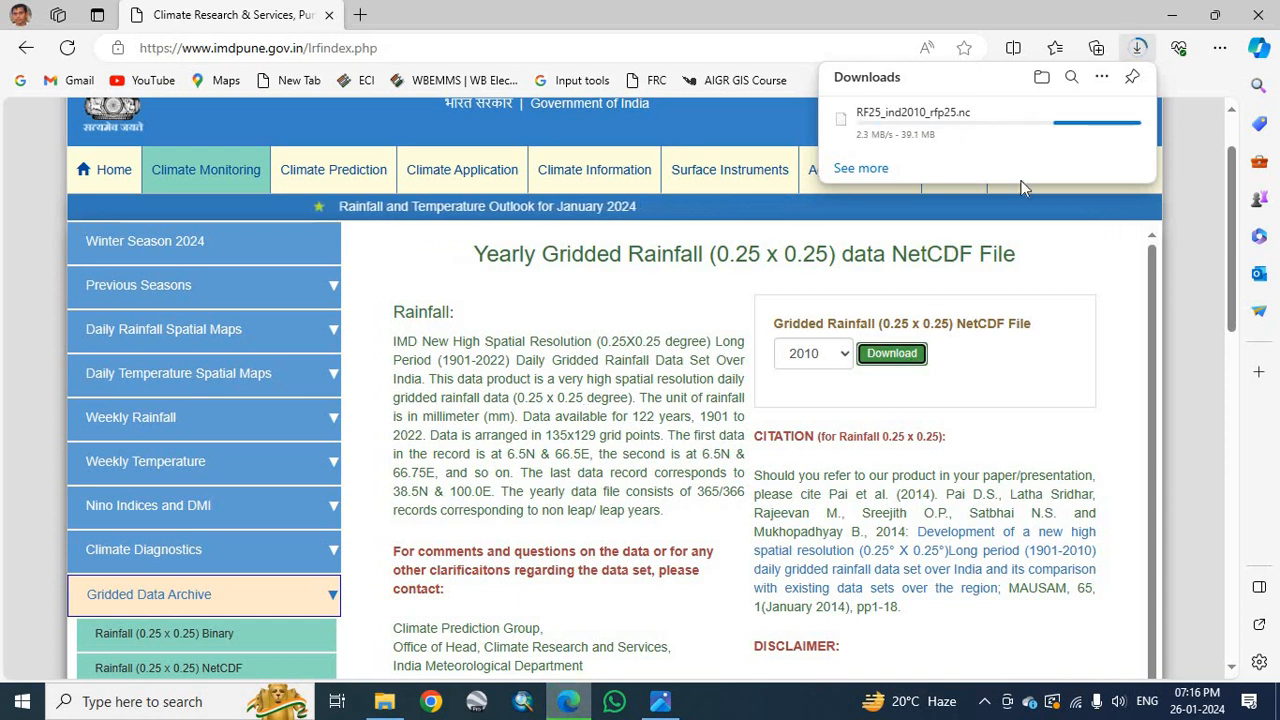
mouse_move(992, 140)
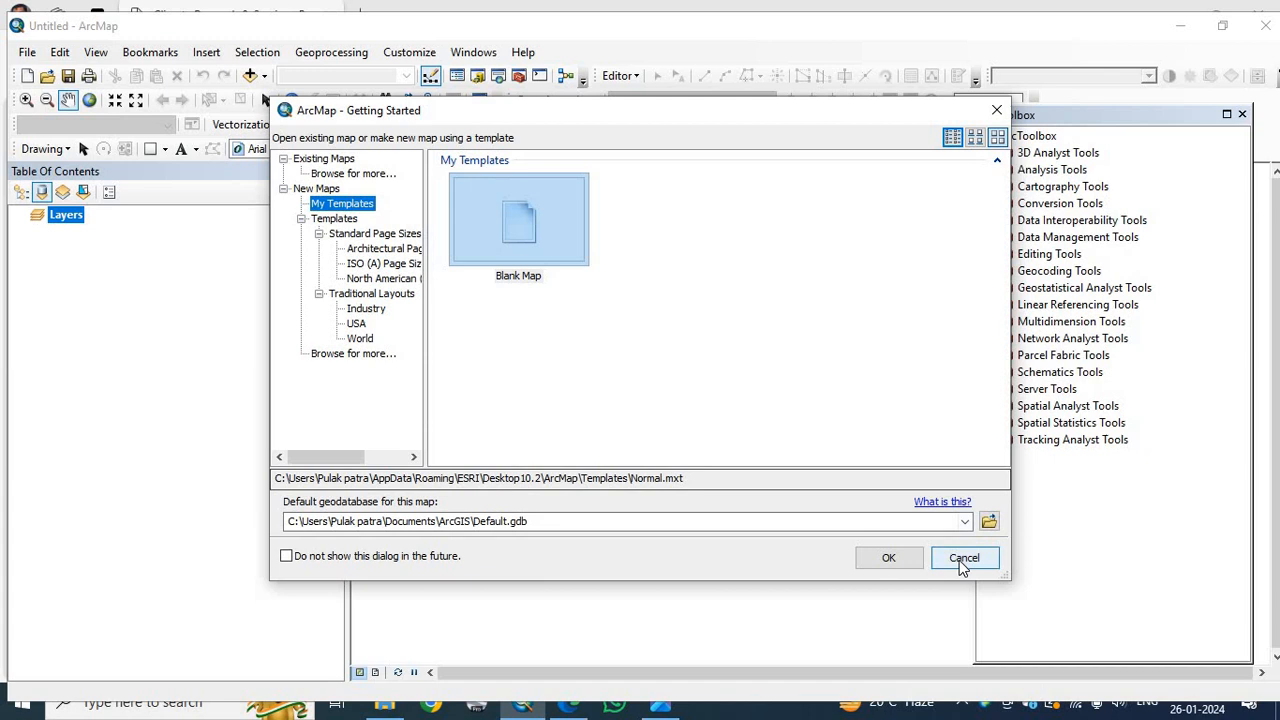
Switch to ArcMap with an untitled map and load RF25_ind2010_rfp25.nc from Downloads as the input of the Make NetCDF Table View tool
left_click(965, 558)
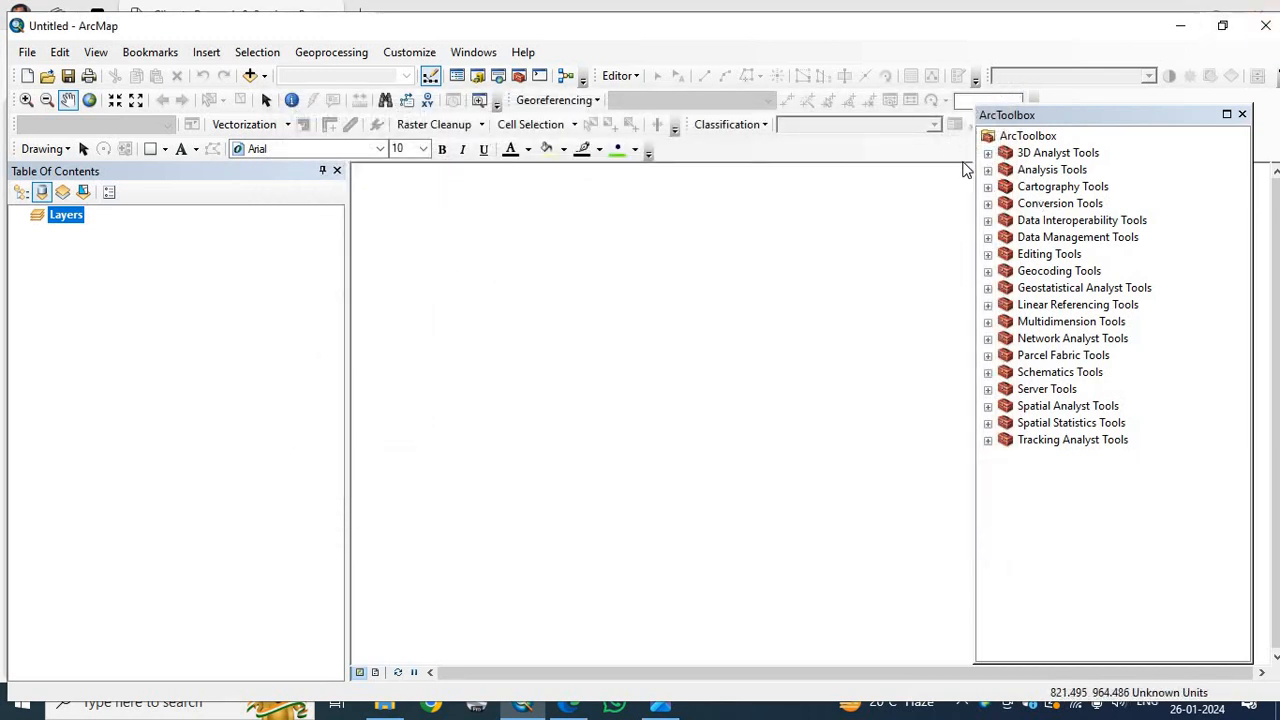
left_click(988, 322)
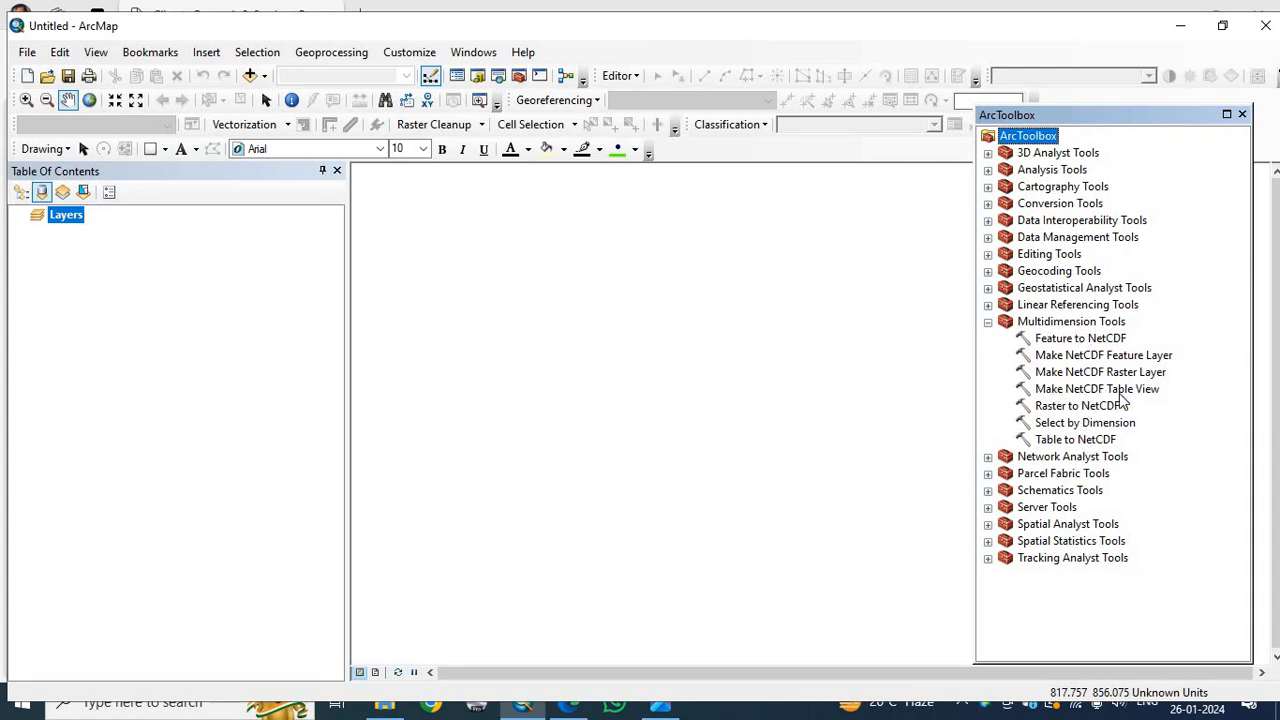
double_click(1050, 390)
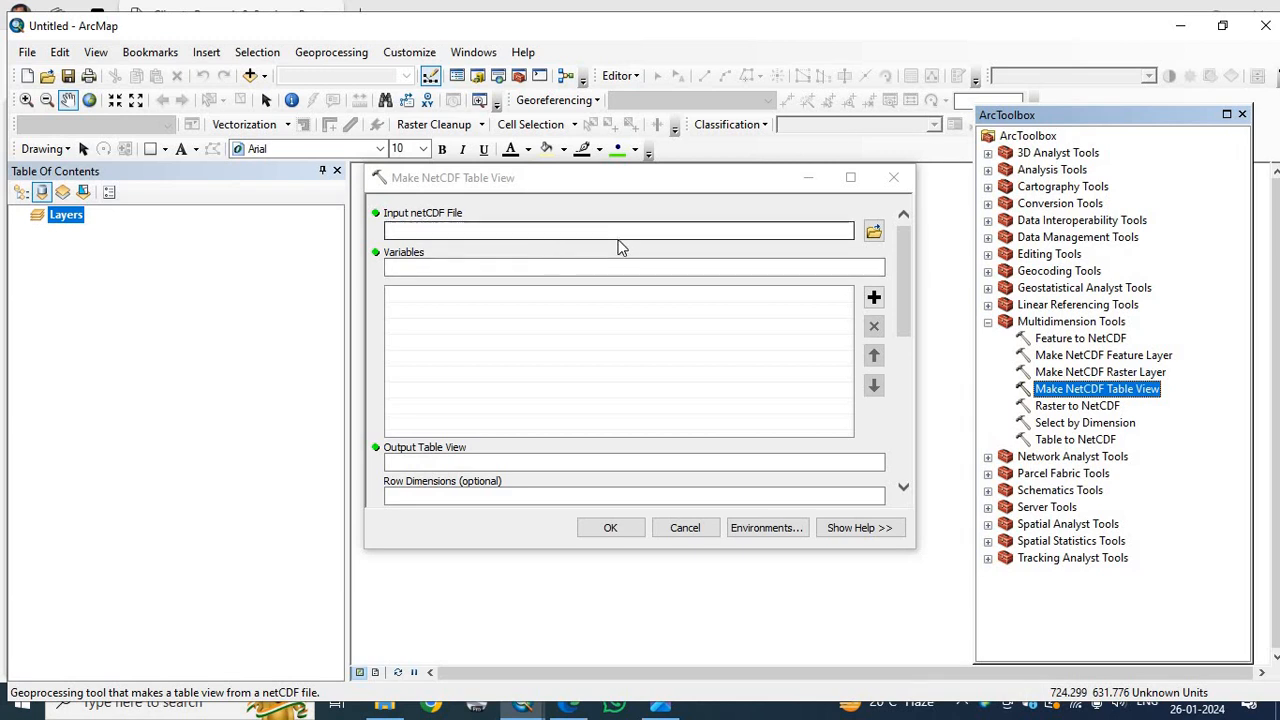
left_click(873, 231)
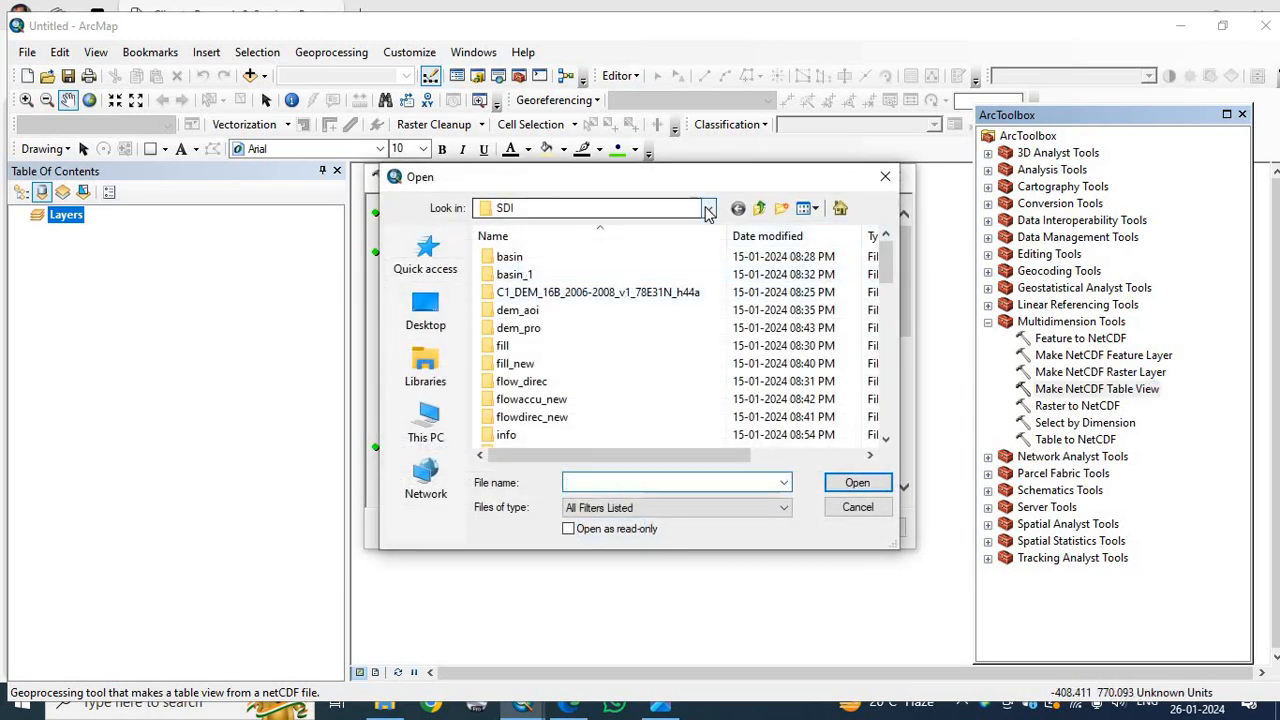
left_click(510, 208)
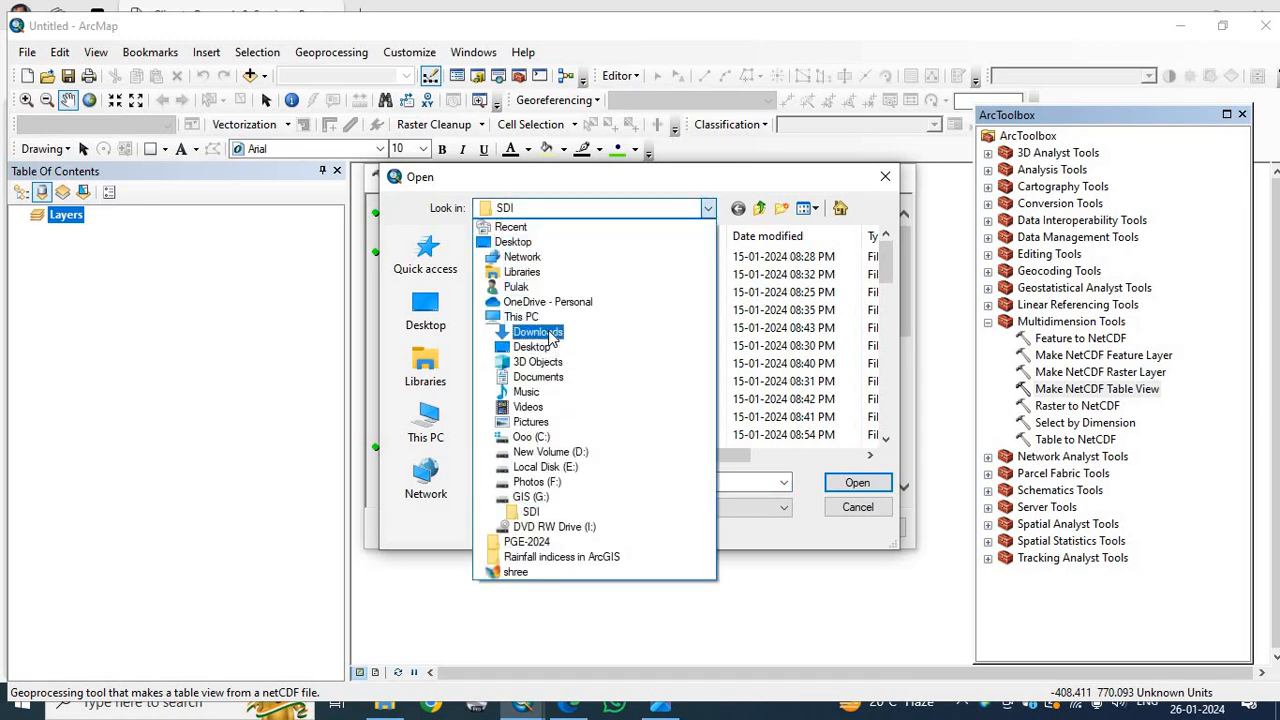
left_click(549, 336)
left_click(599, 278)
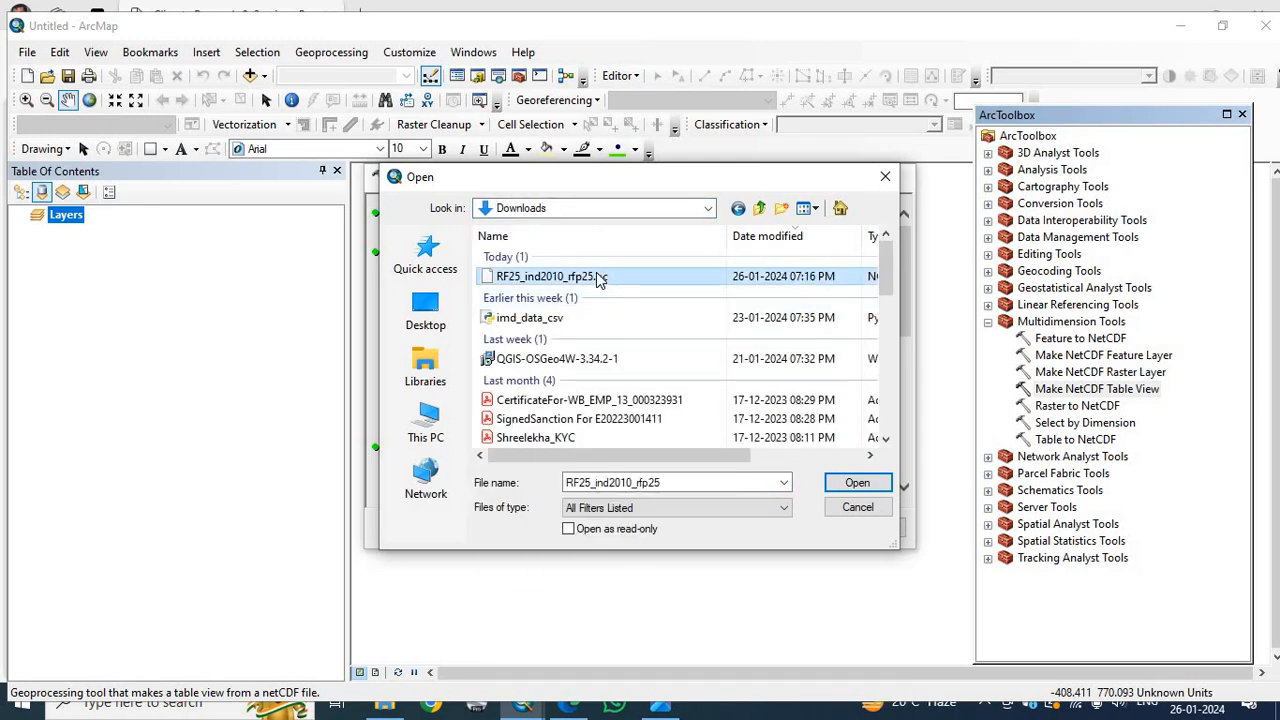
left_click(857, 482)
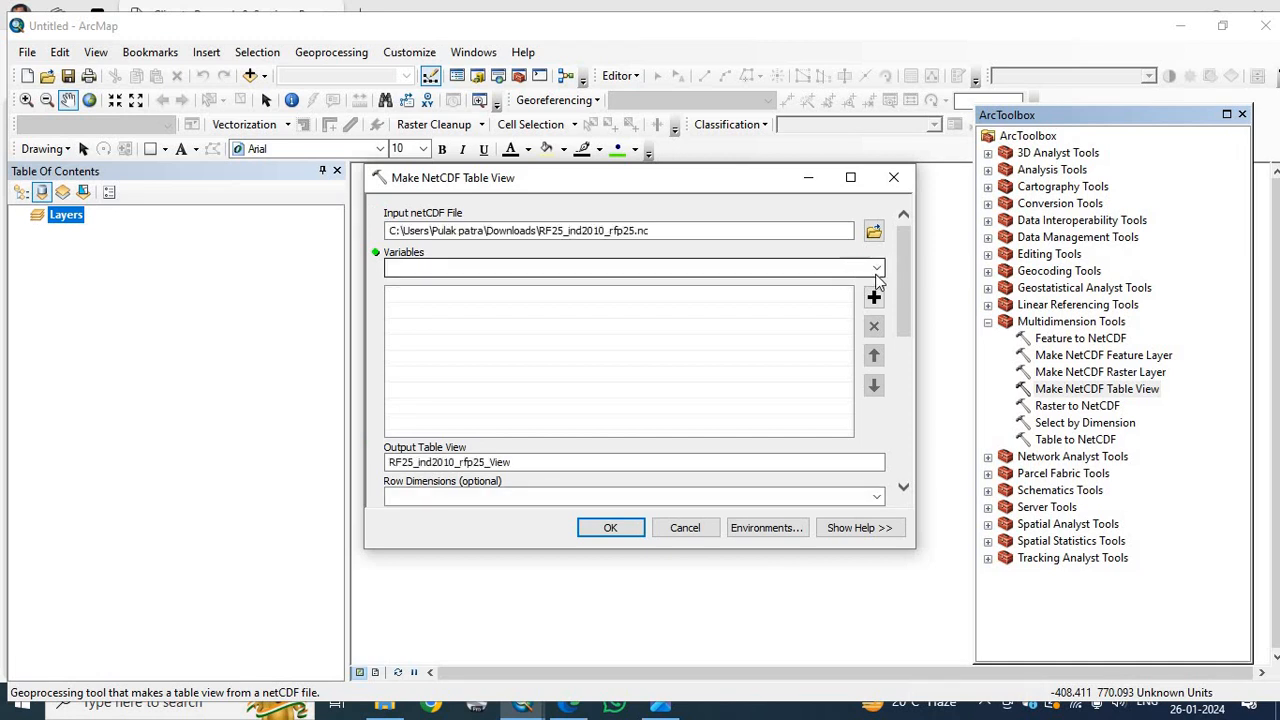
Choose RAINFALL as the table view's variable and TIME as its row dimension
left_click(877, 268)
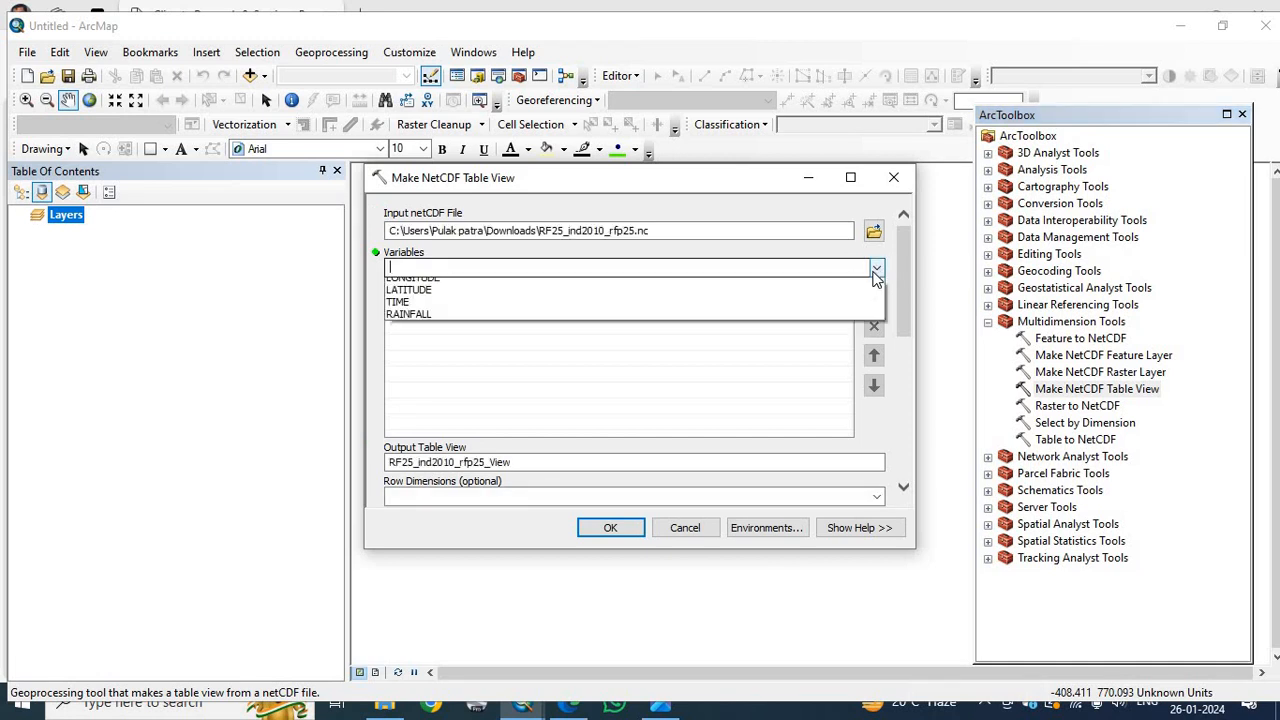
left_click(462, 321)
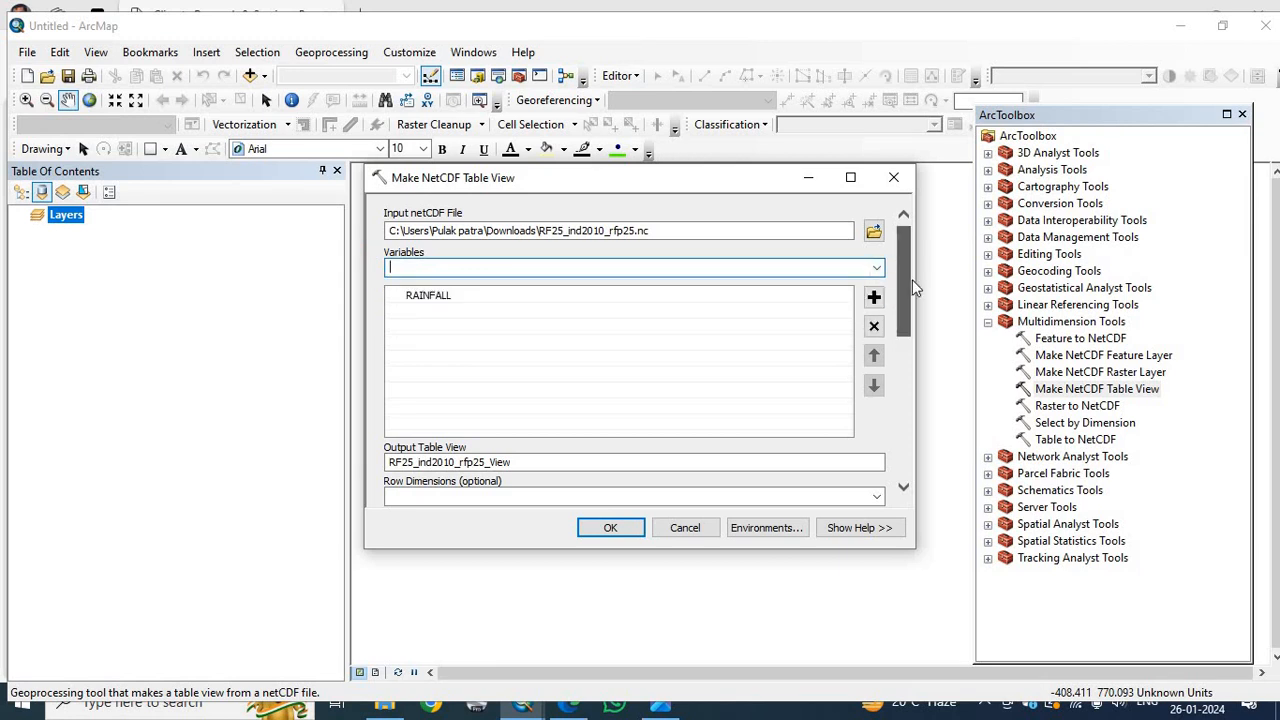
scroll(912, 287, "down", 3)
left_click(874, 337)
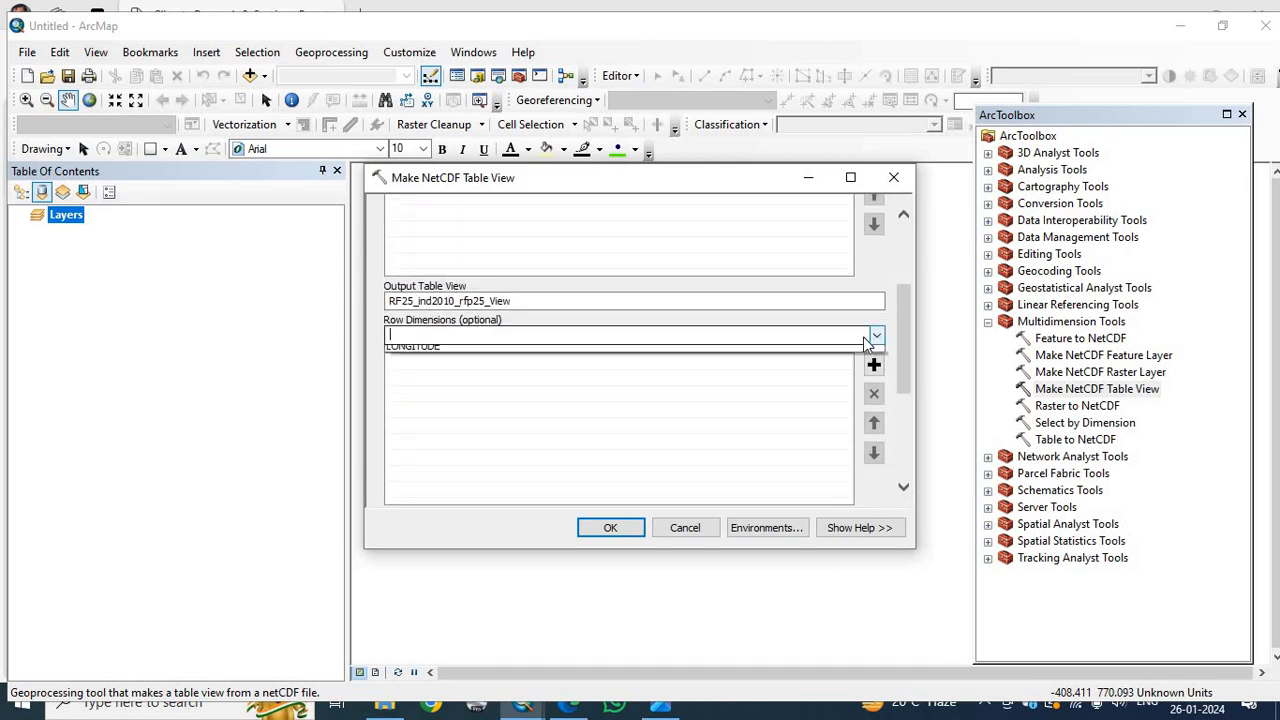
left_click(864, 345)
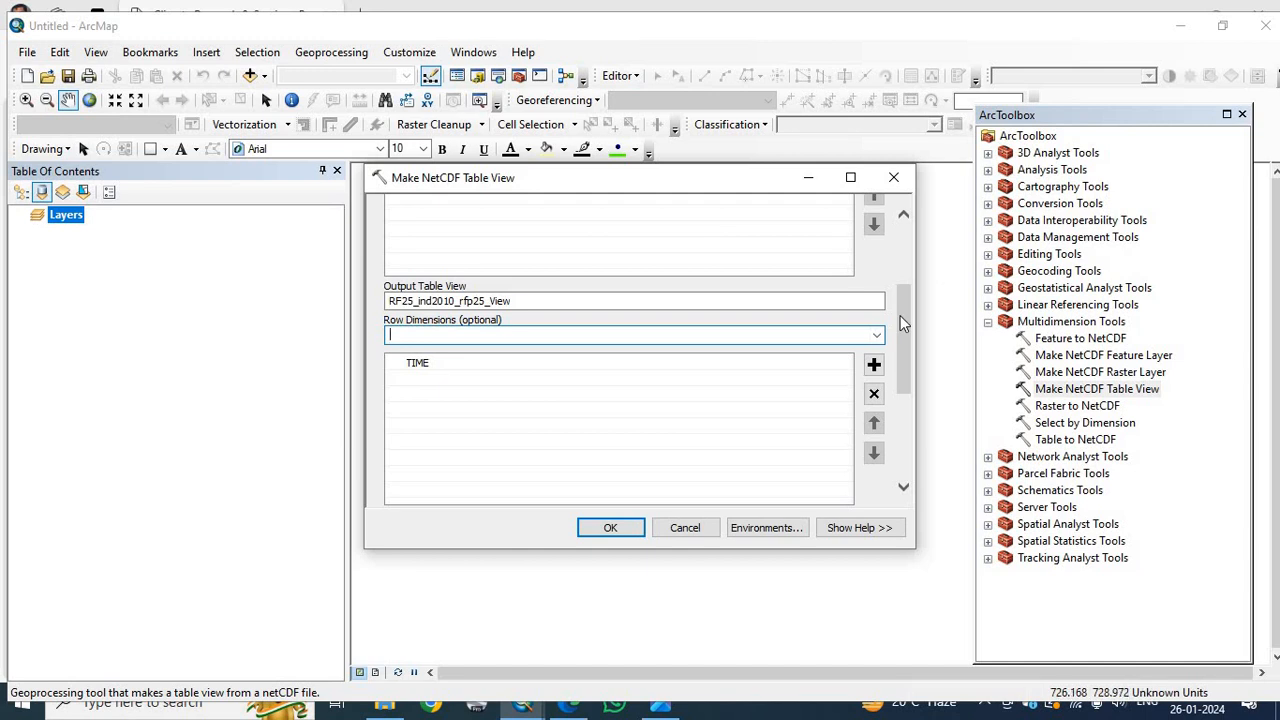
Add LATITUDE and LONGITUDE to the dimension values of the table view
left_click_drag(900, 315, 908, 381)
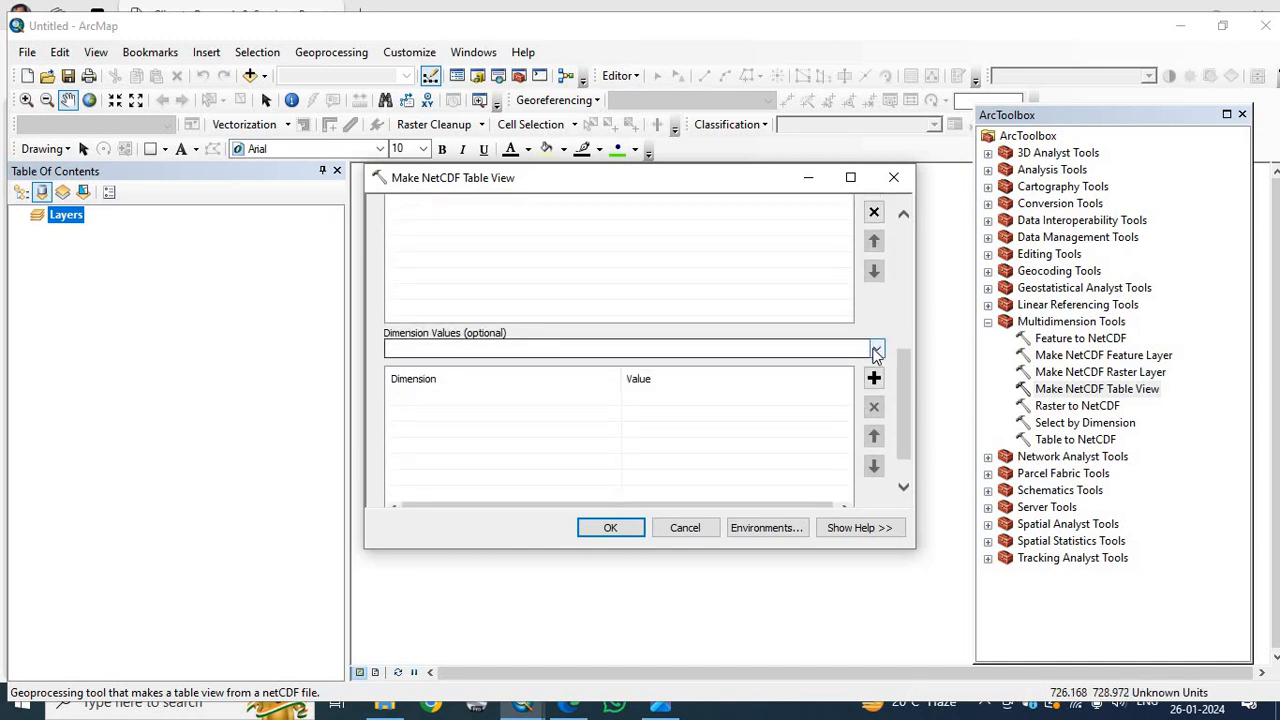
left_click(876, 349)
left_click(533, 379)
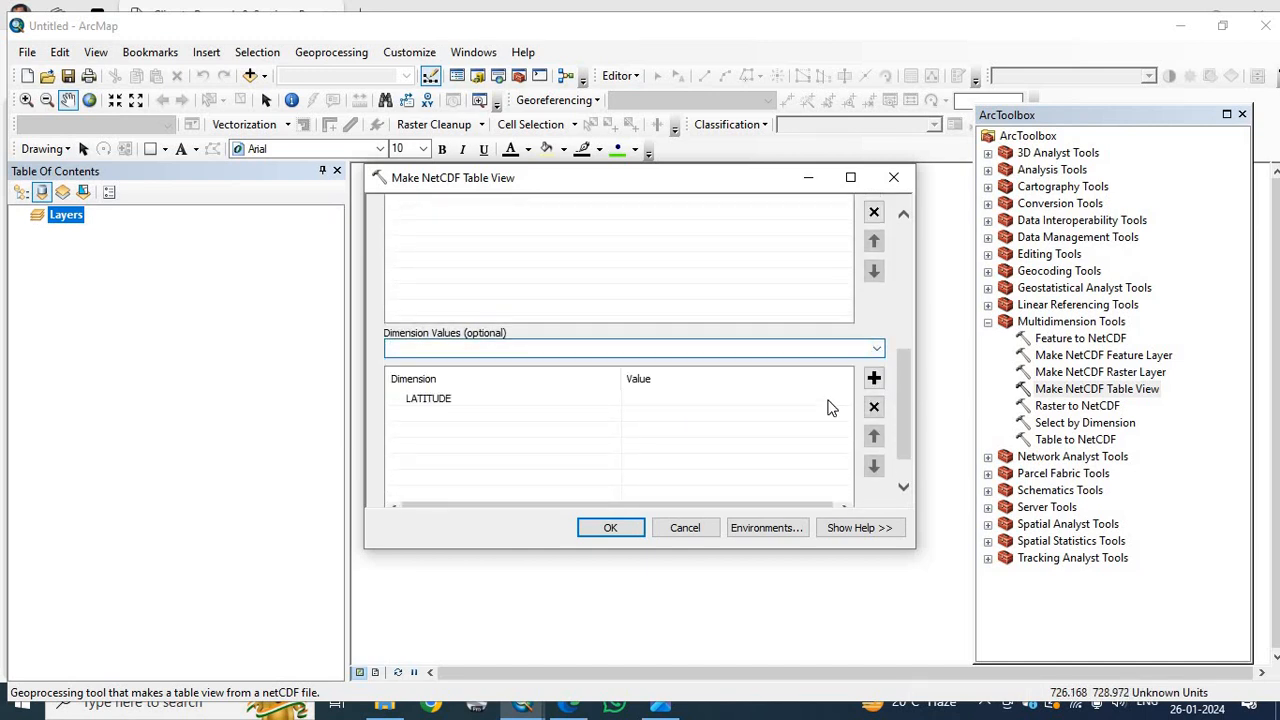
left_click(877, 349)
left_click(702, 390)
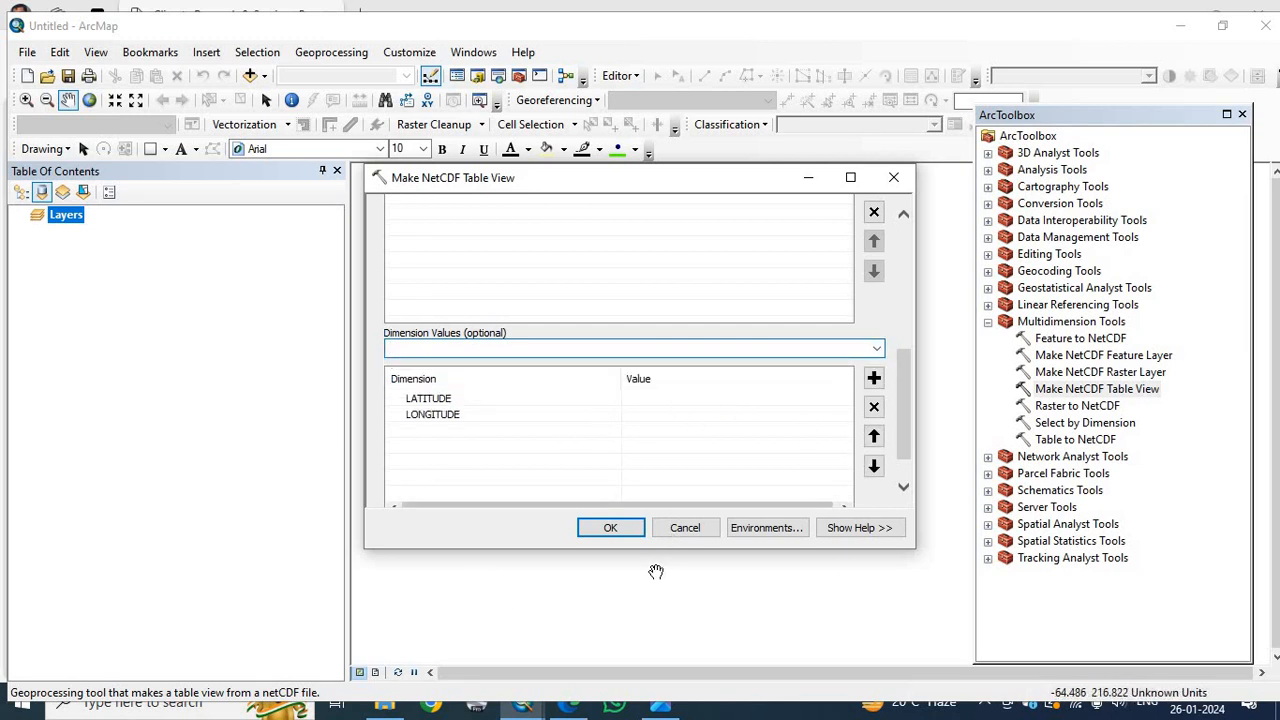
Consult the India latitude and longitude map image, and set the LATITUDE dimension value to 24 and LONGITUDE to 88
left_click(662, 708)
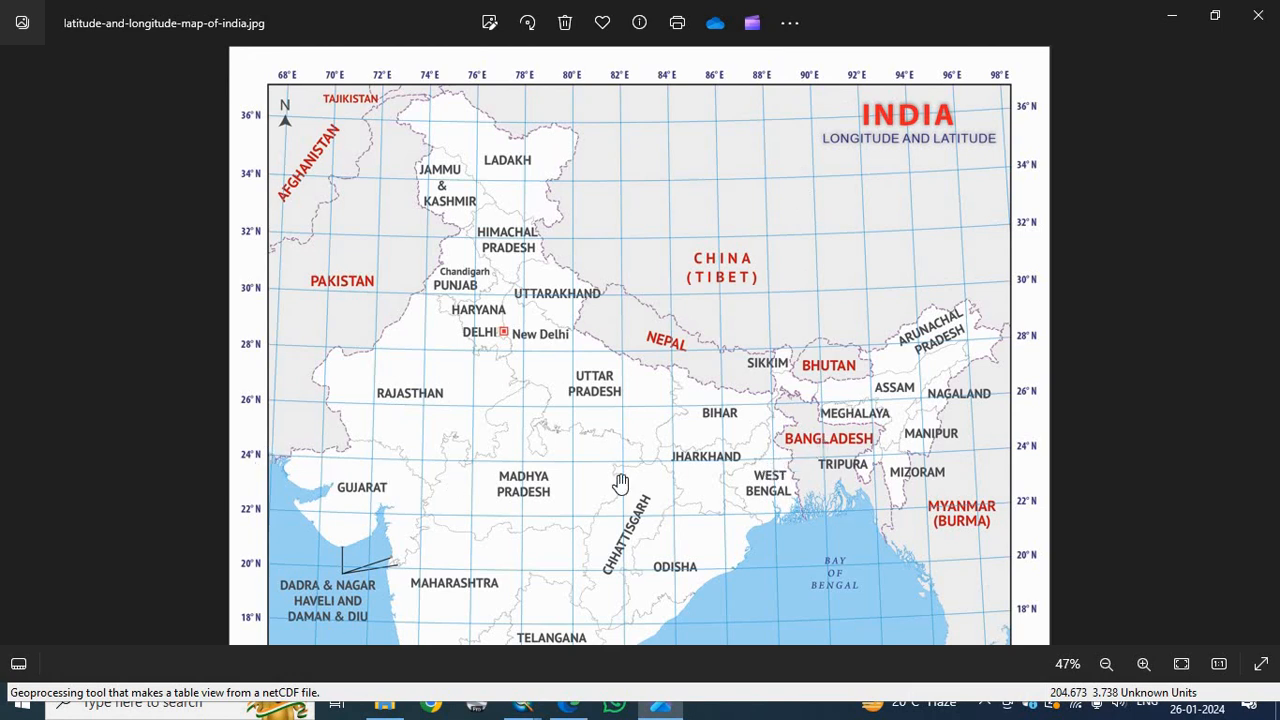
left_click(1160, 22)
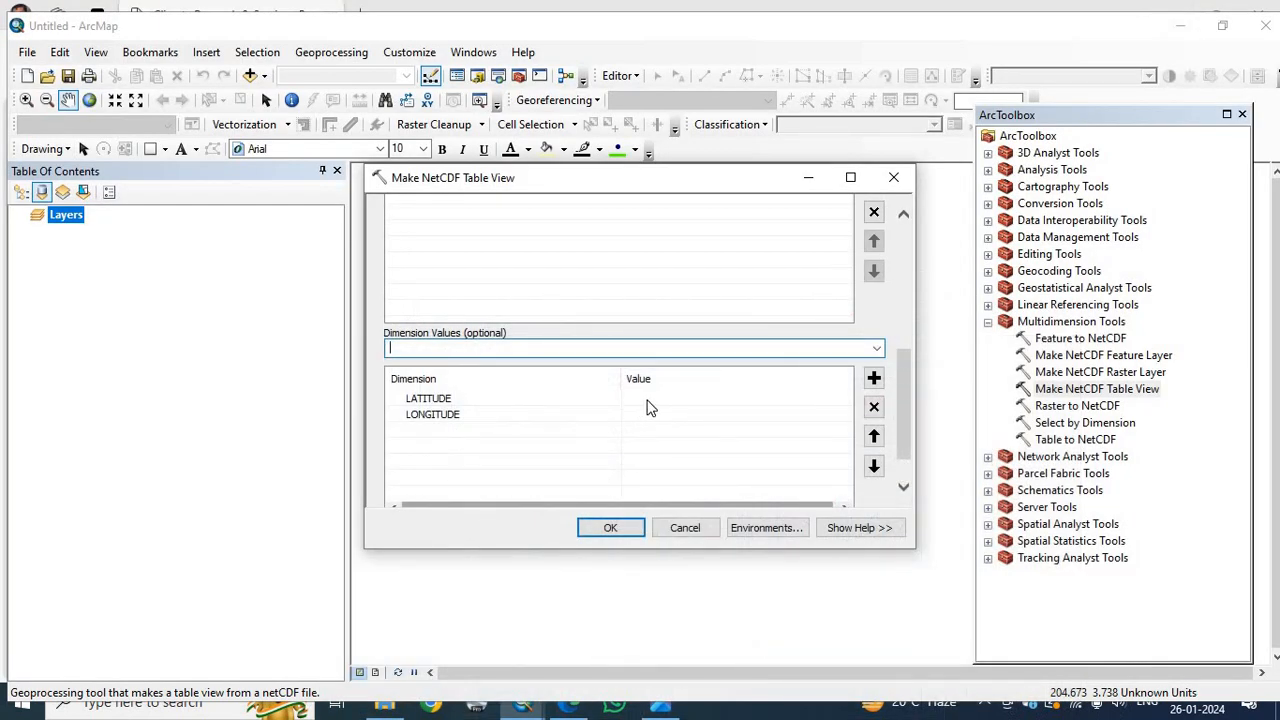
left_click(647, 402)
left_click(843, 398)
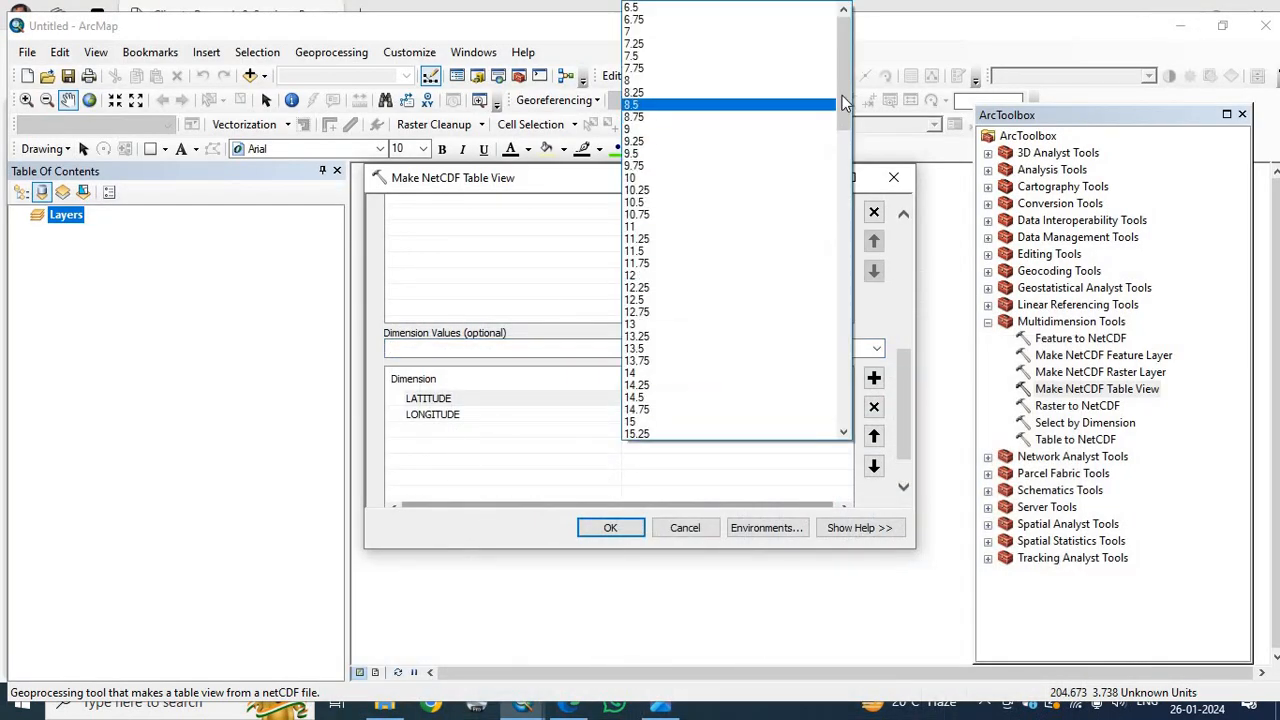
left_click_drag(842, 95, 858, 238)
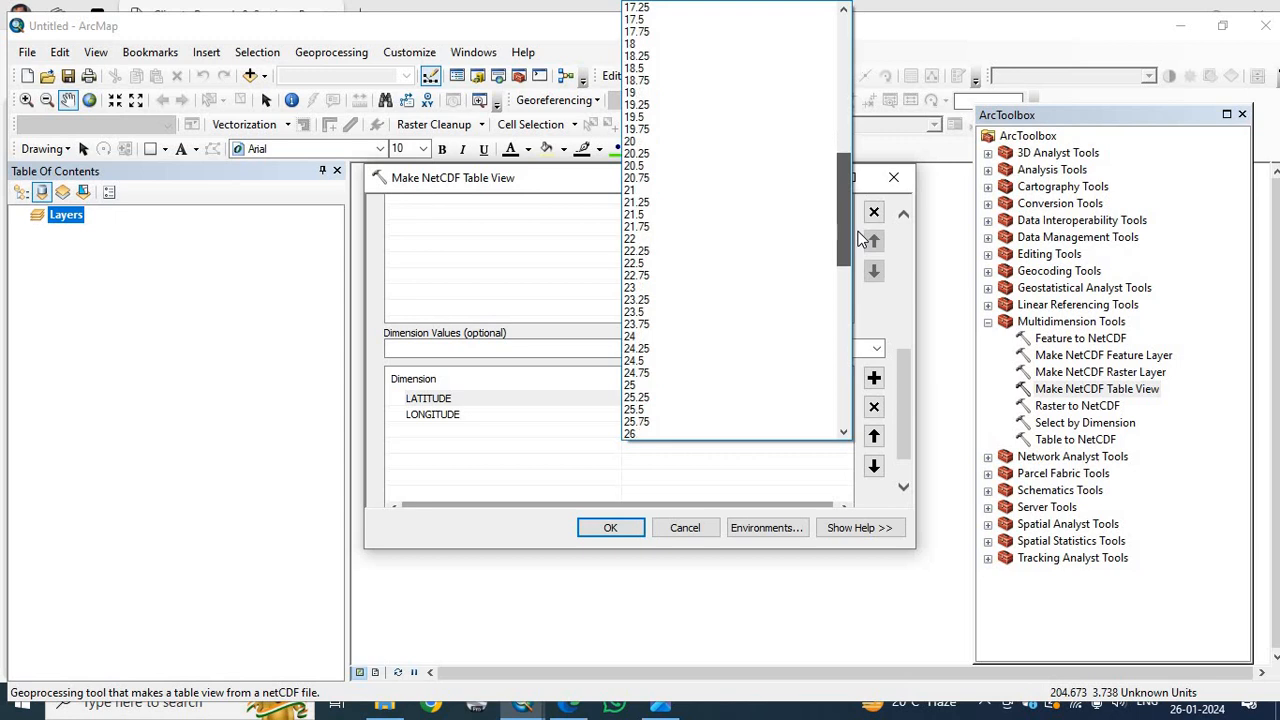
left_click(694, 336)
left_click(650, 416)
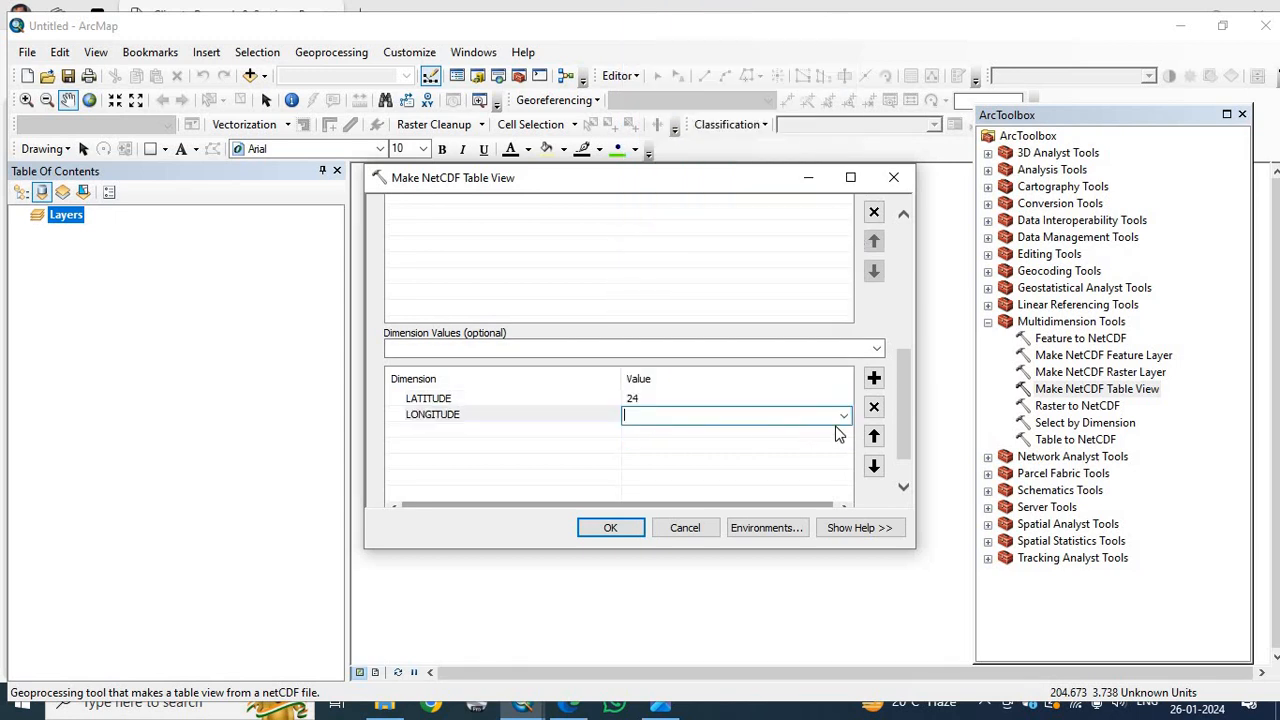
left_click(845, 420)
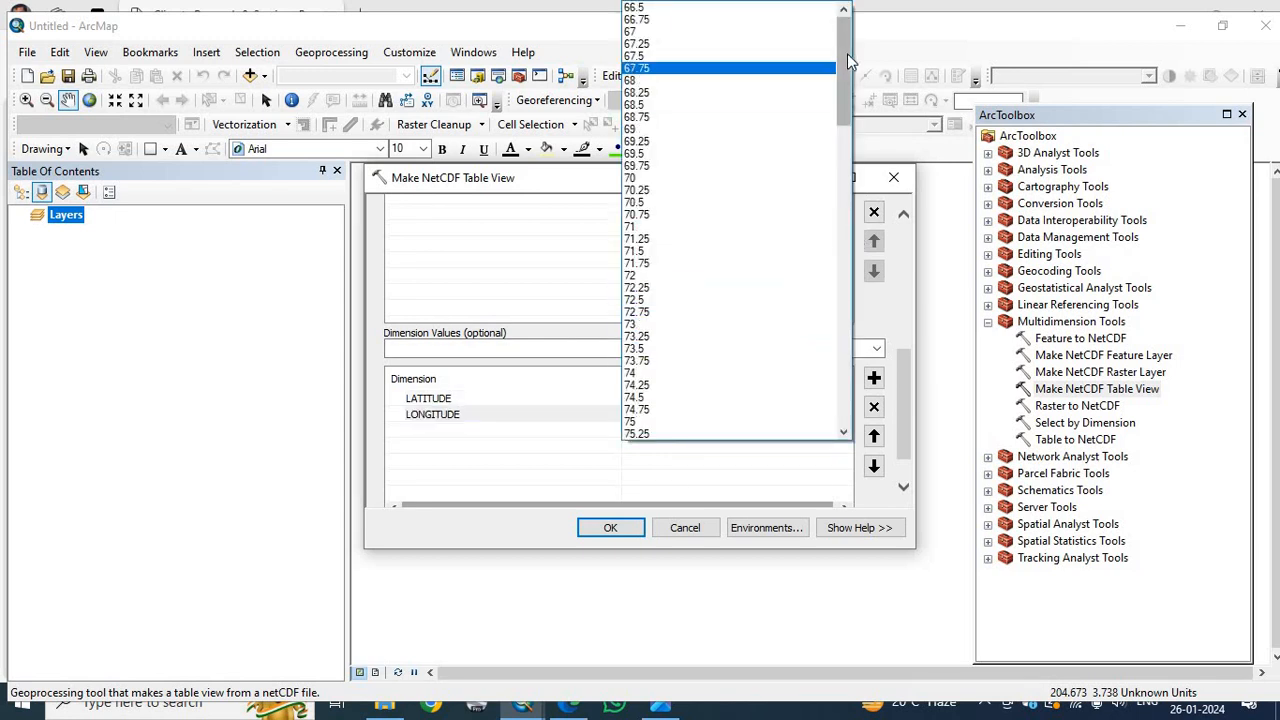
left_click_drag(847, 120, 845, 226)
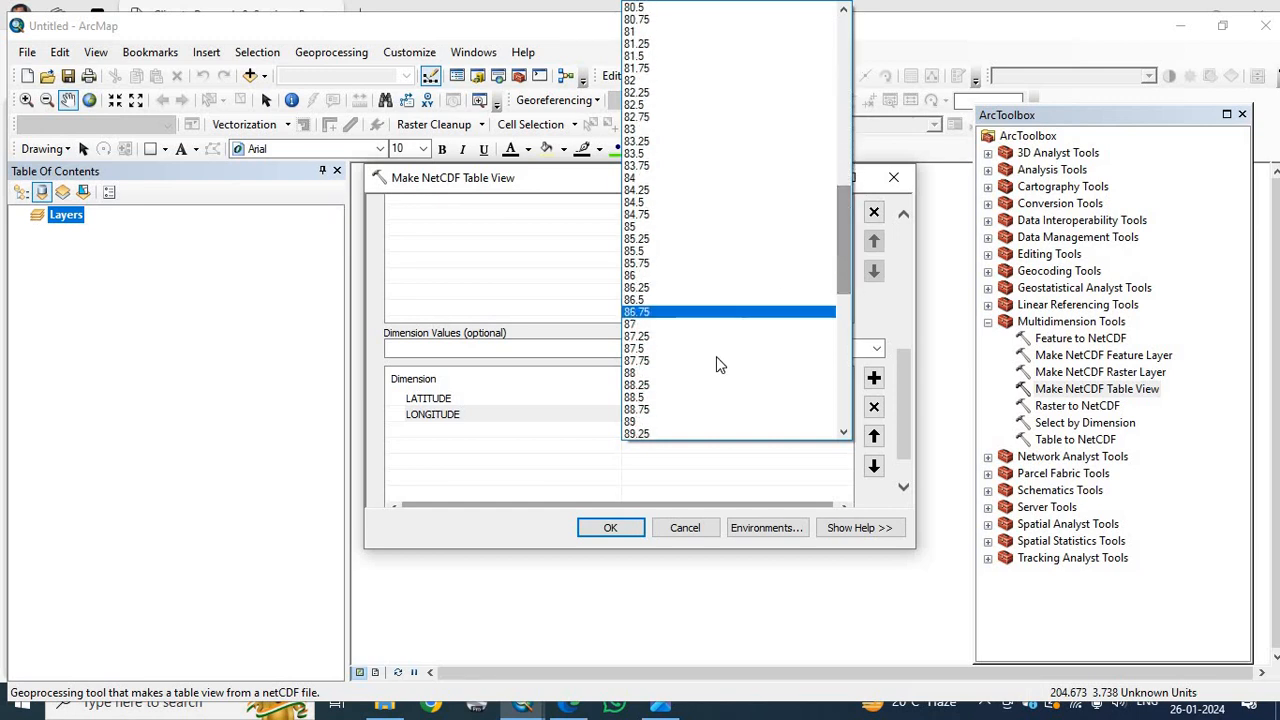
left_click(700, 374)
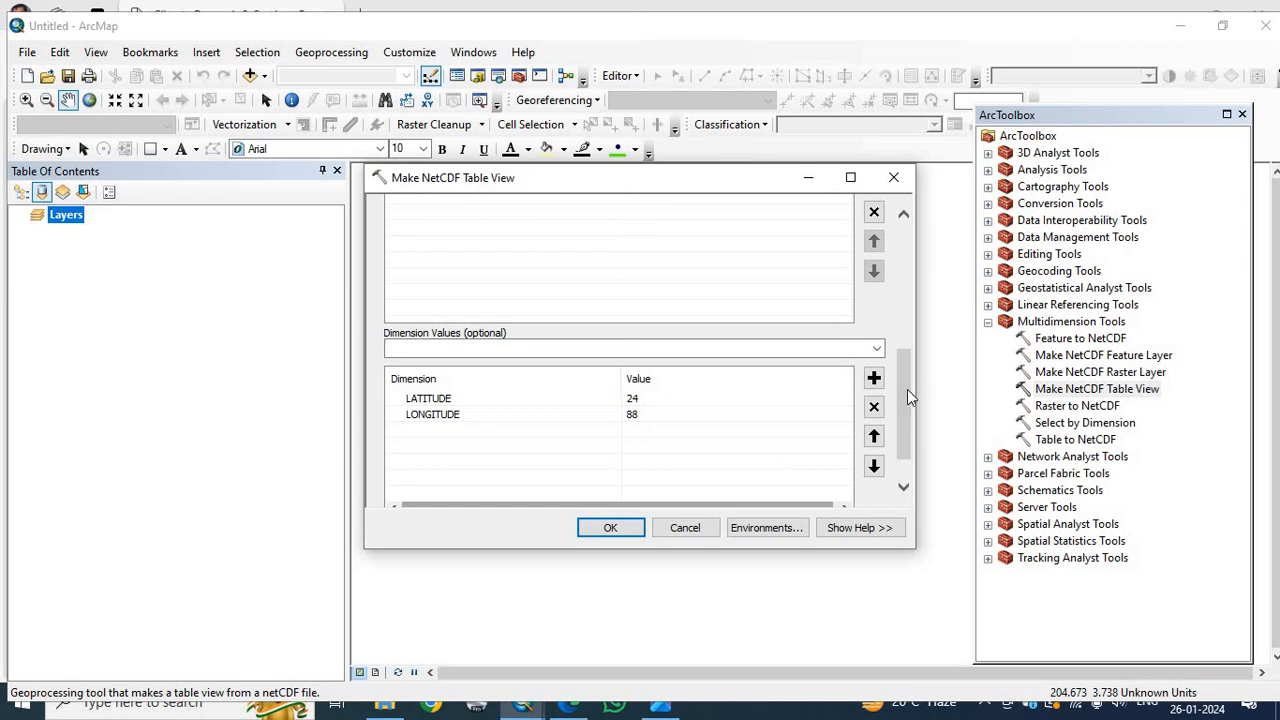
Run Make NetCDF Table View with the BY_VALUE selection method and dismiss its completion notice
left_click_drag(907, 389, 911, 420)
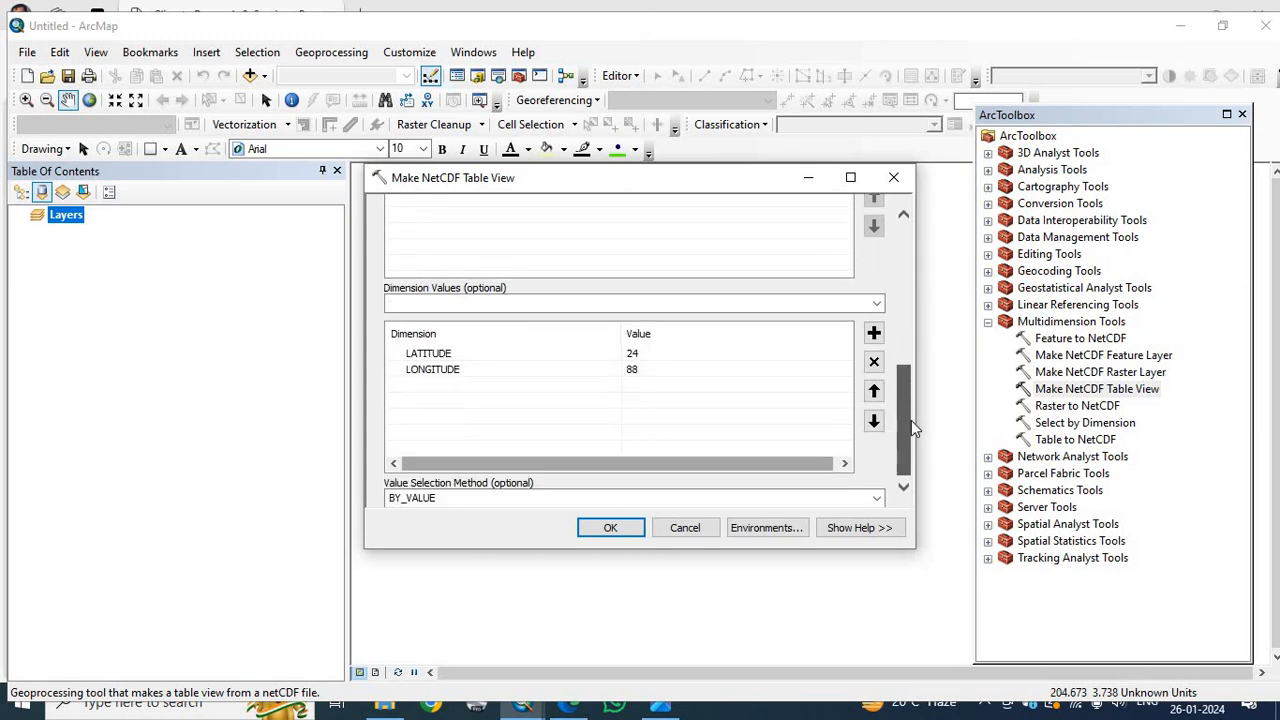
left_click(610, 527)
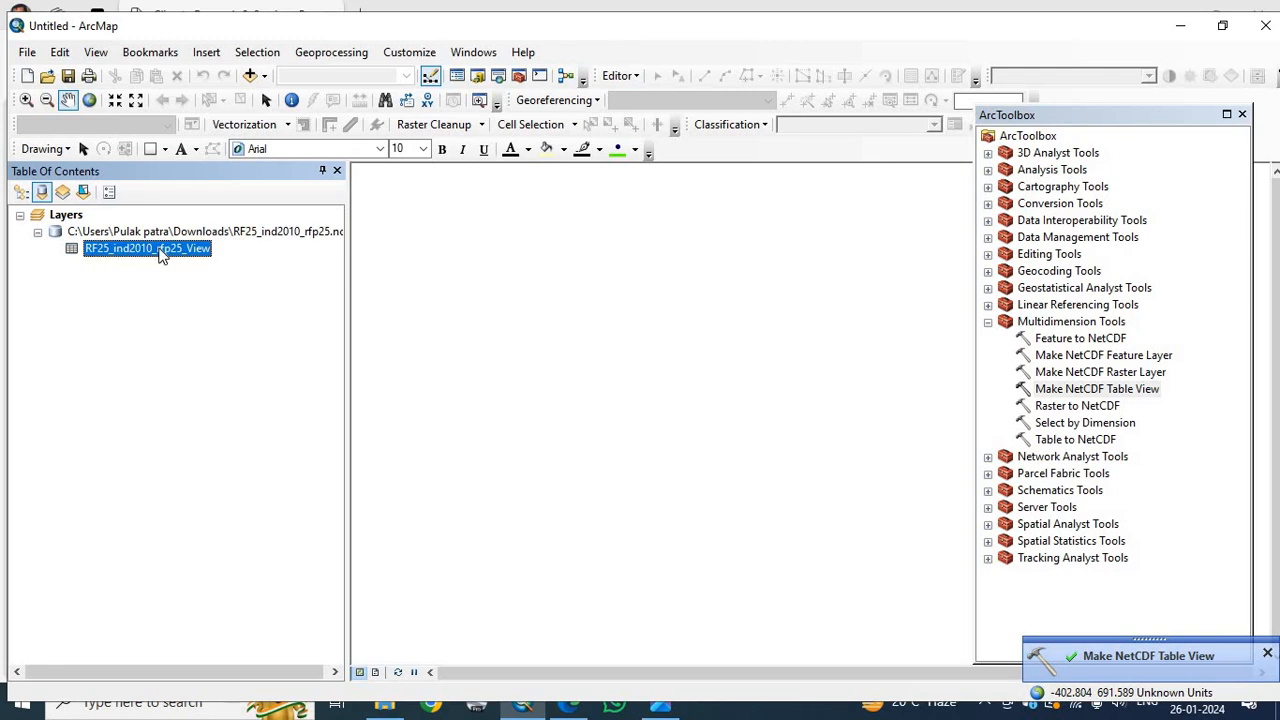
left_click(1266, 651)
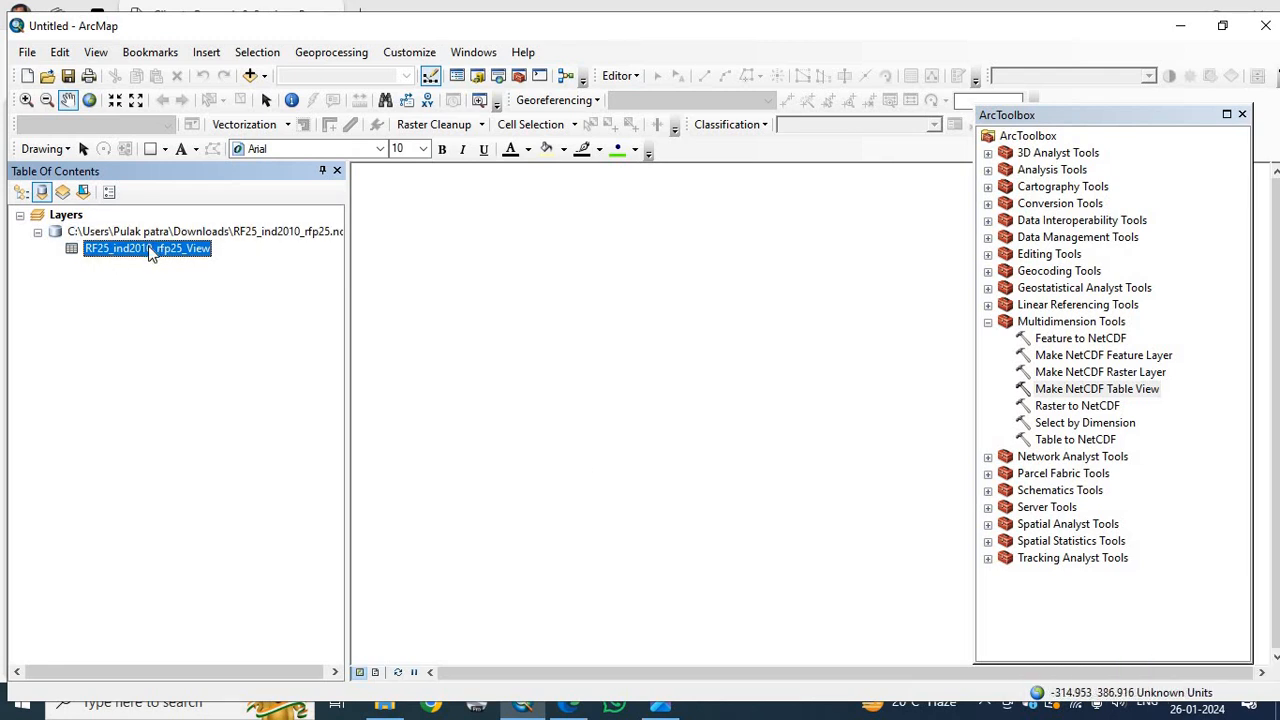
Open the RF25_ind2010_rfp25_View table and examine the daily records in its TIME and RAINFALL columns
right_click(149, 247)
left_click(194, 258)
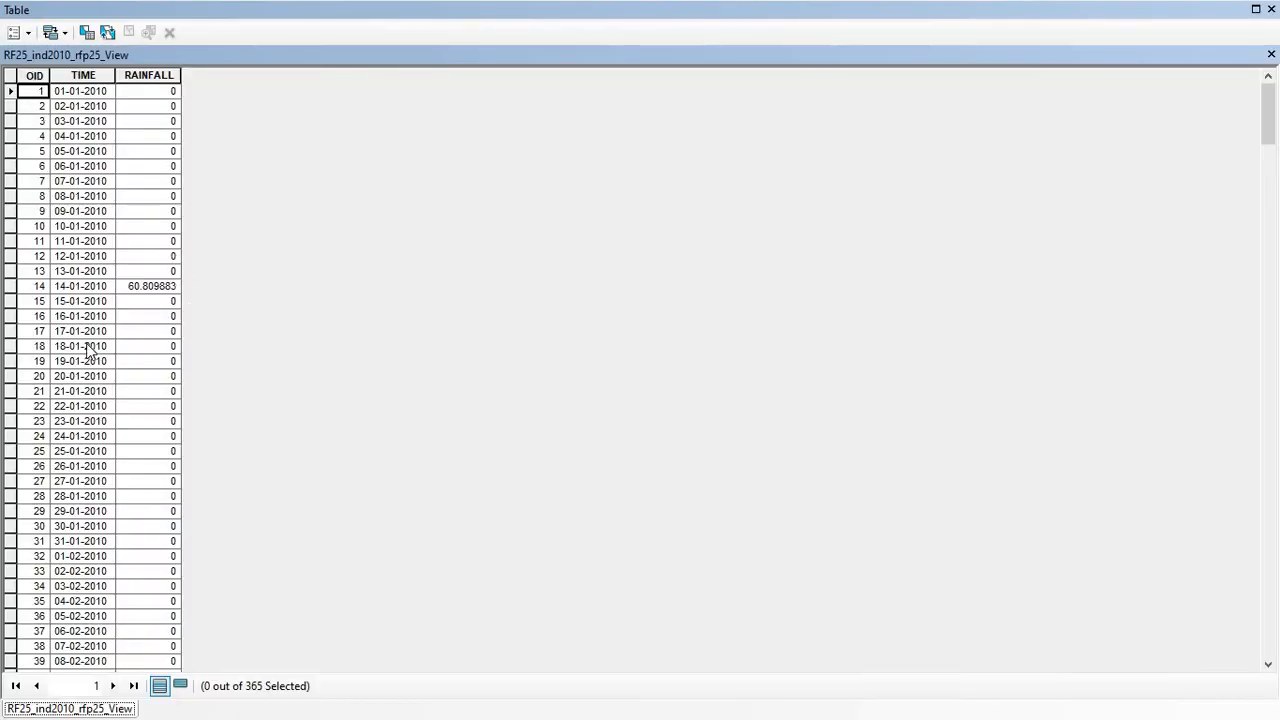
left_click(77, 75)
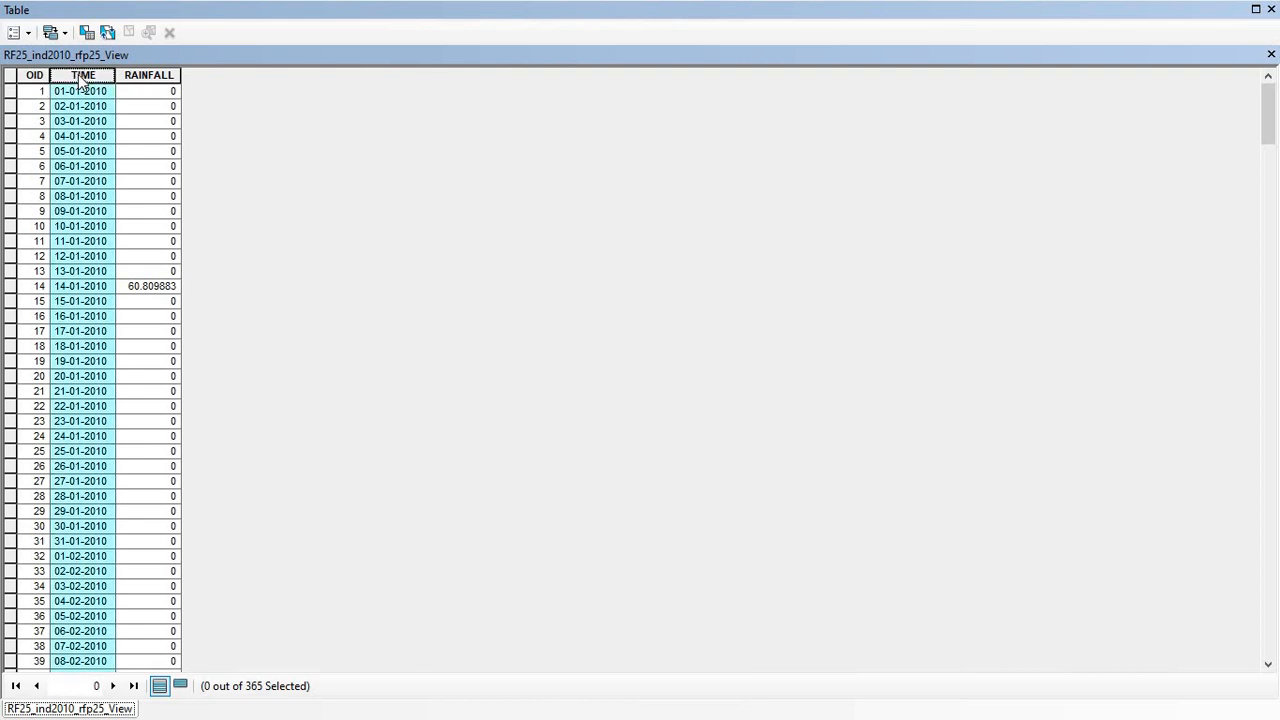
left_click(157, 78)
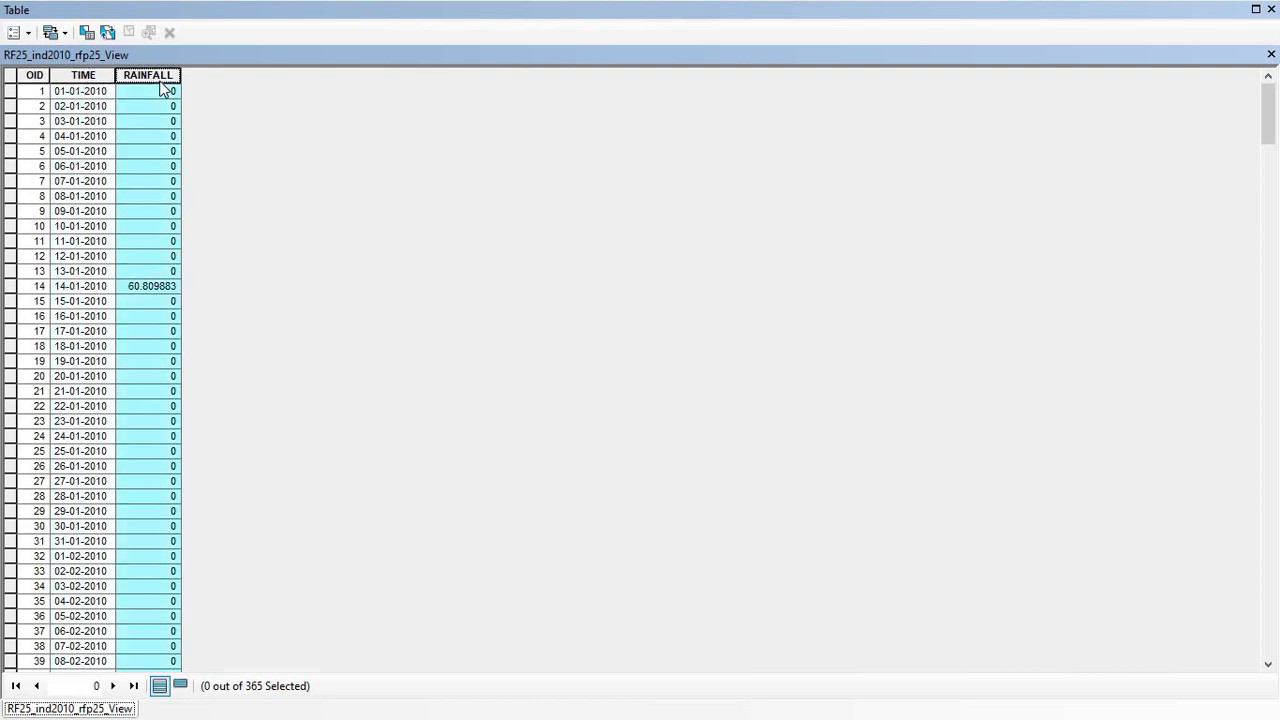
scroll(174, 472, "down", 7)
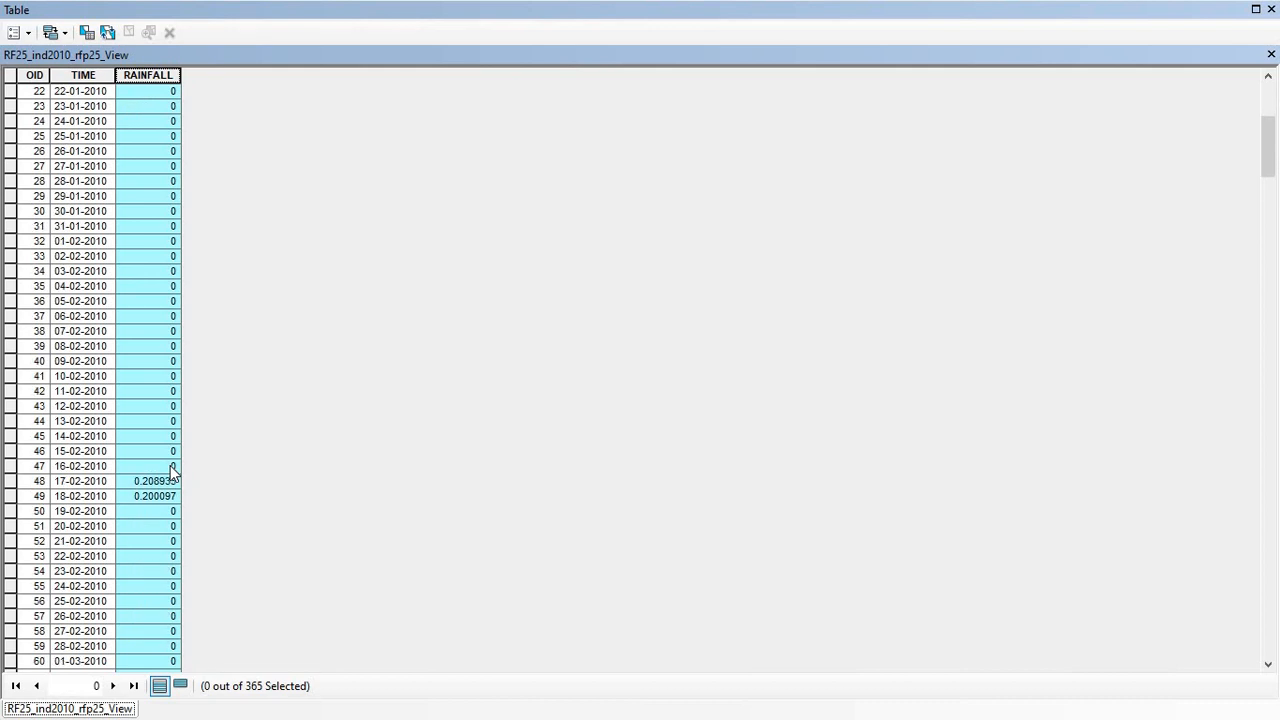
Examine the RAINFALL values of the January to April 2010 records and return to the first record
scroll(174, 472, "down", 8)
scroll(163, 408, "down", 7)
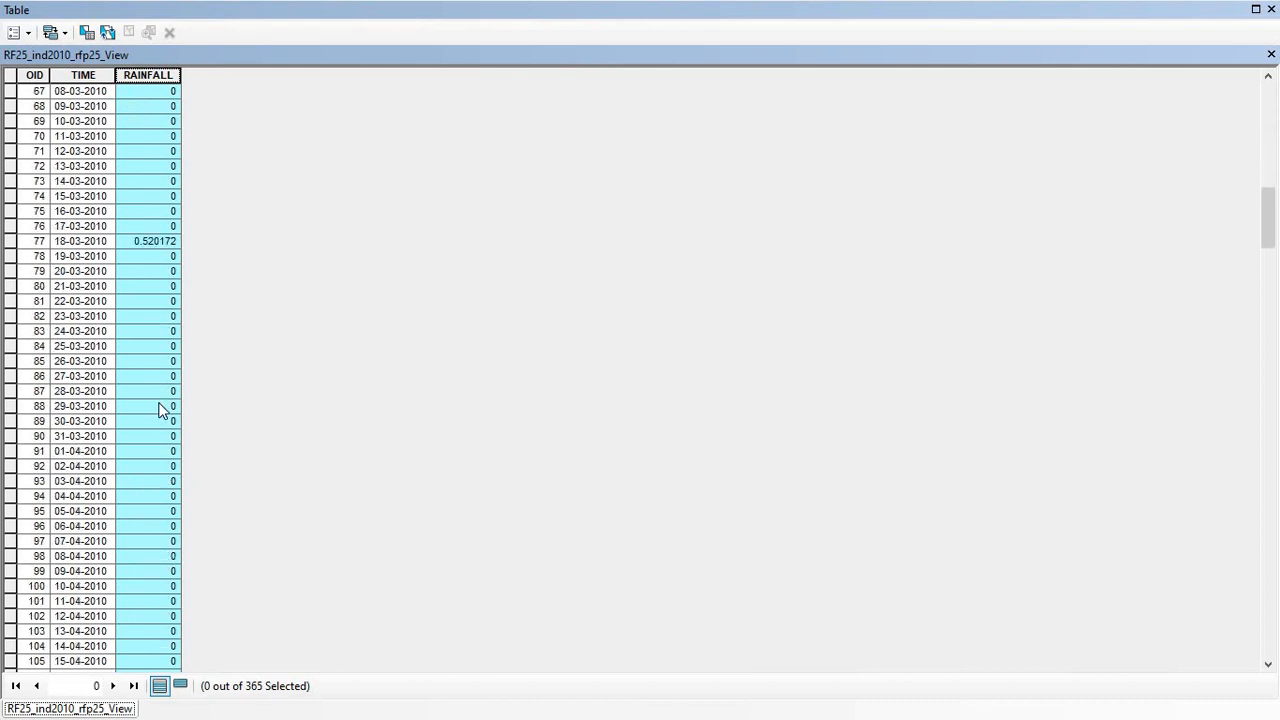
scroll(160, 410, "up", 6)
scroll(160, 410, "up", 7)
scroll(160, 410, "up", 9)
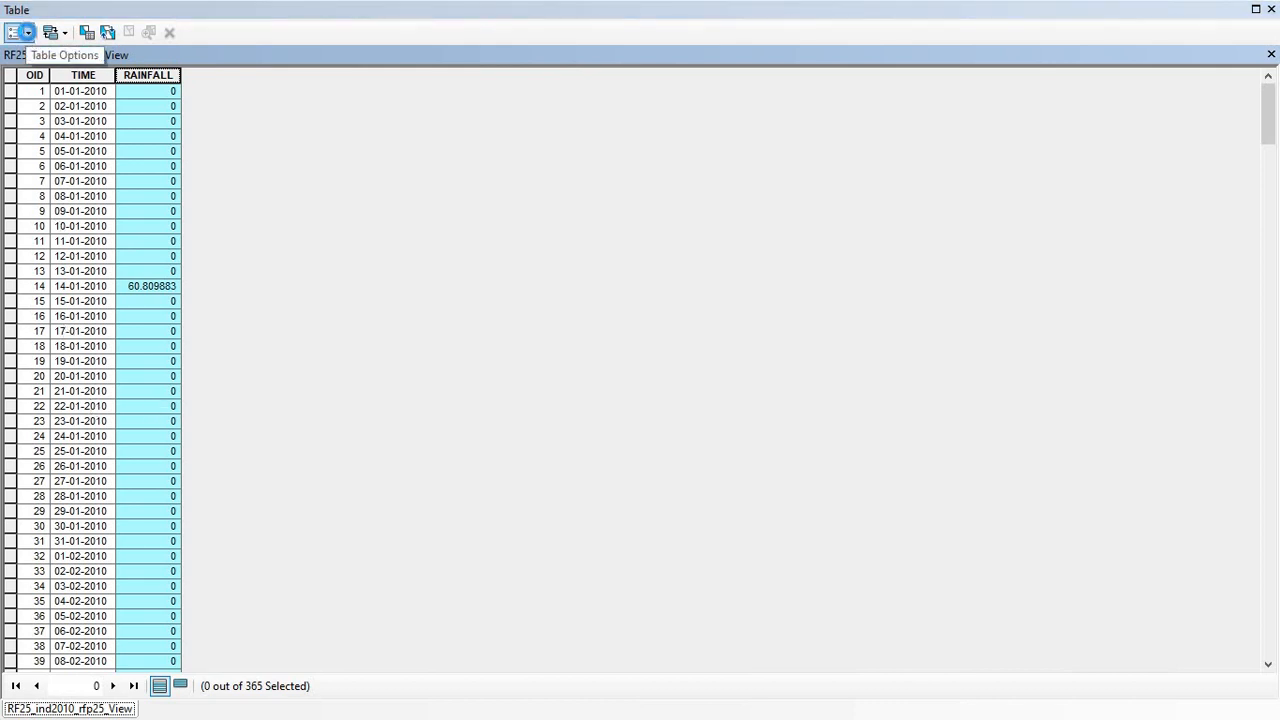
Export all table records as the text file rainfall_2010.txt in G:\rainfall, without adding the new table to the map
left_click(28, 33)
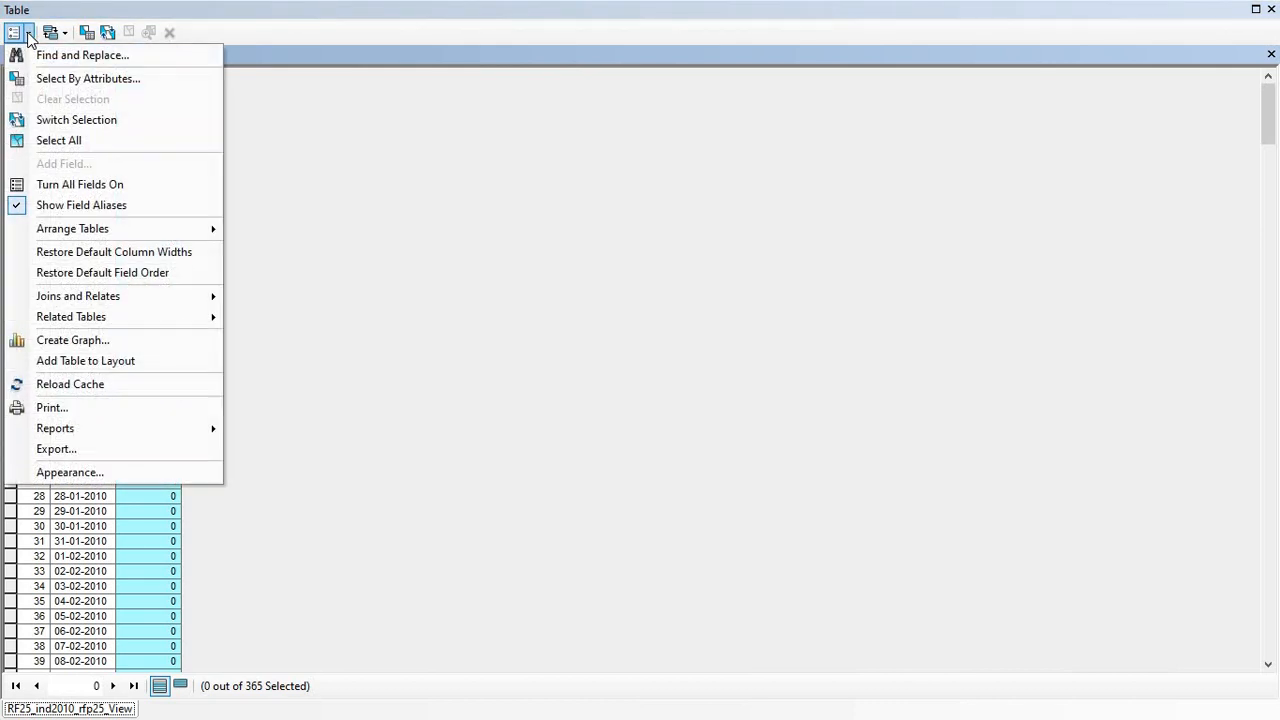
left_click(111, 450)
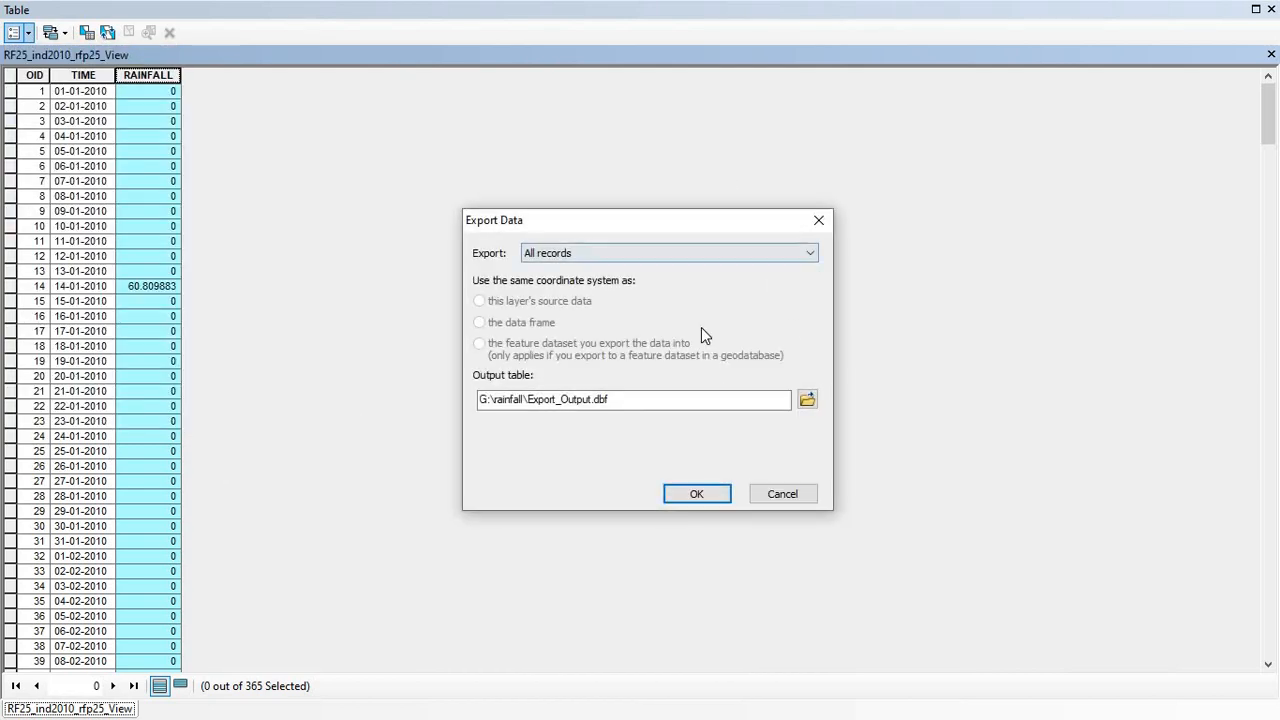
left_click(808, 400)
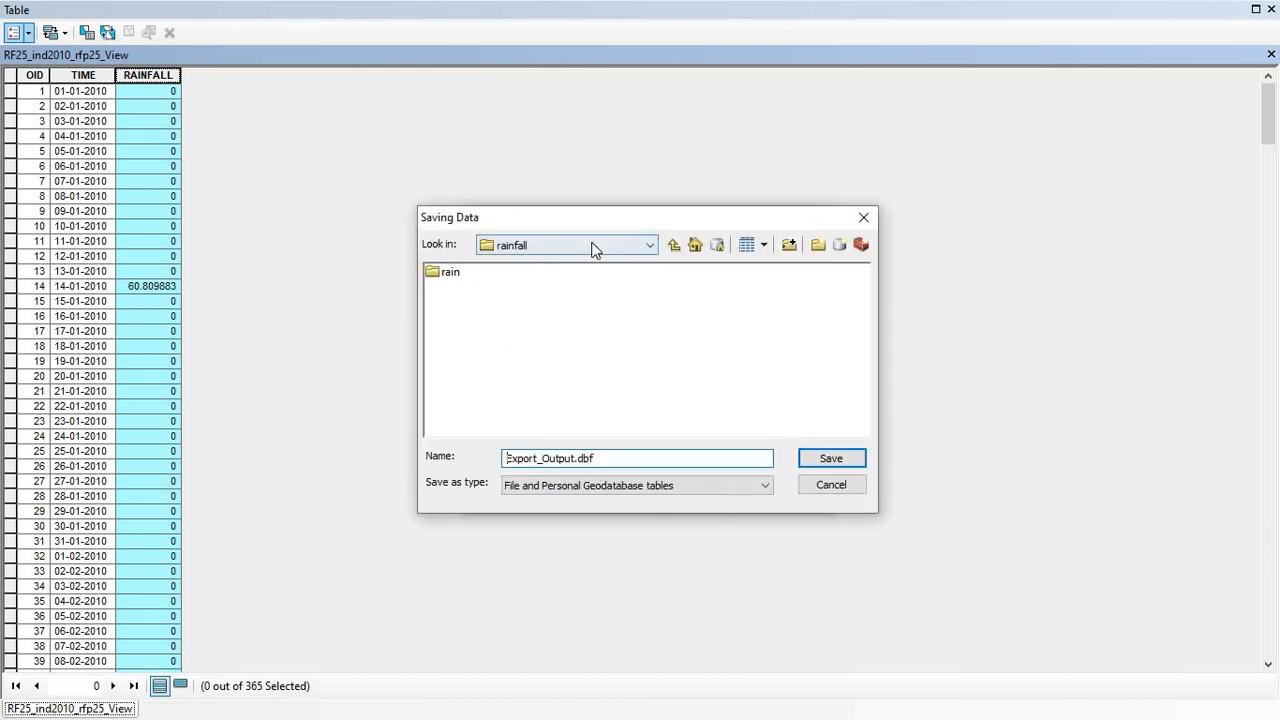
left_click_drag(576, 458, 480, 454)
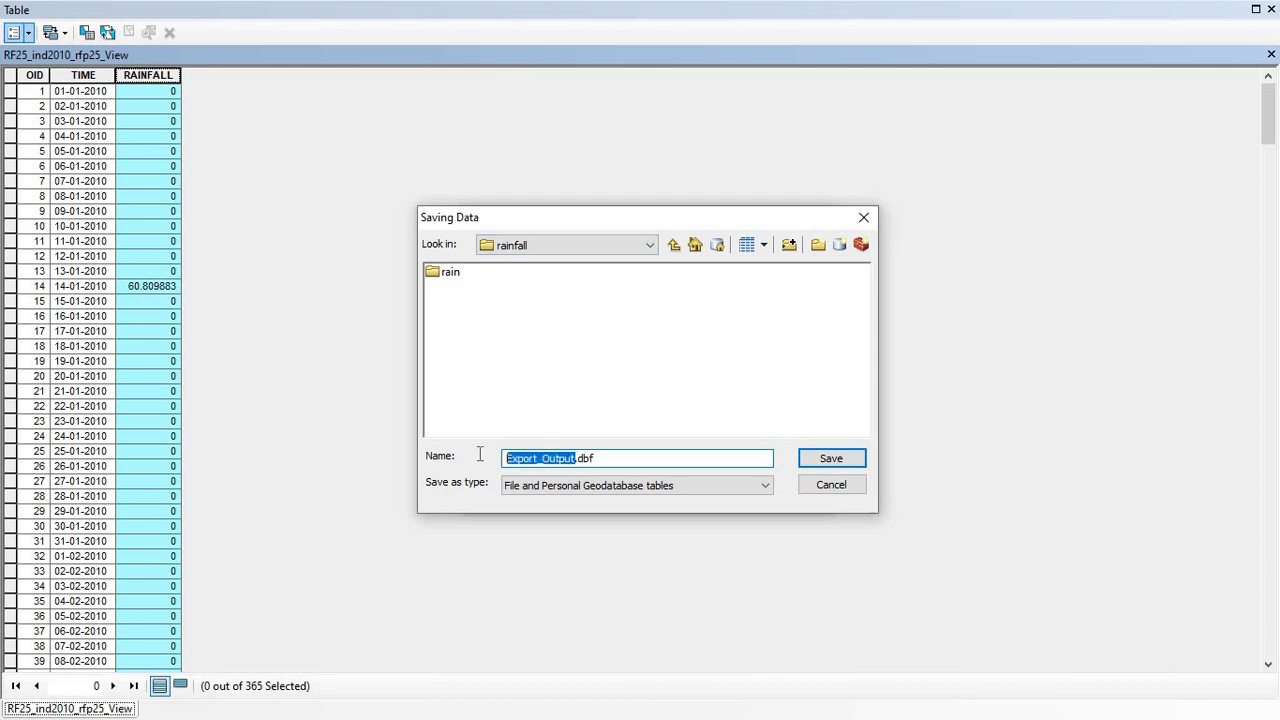
type("rainfall_2010")
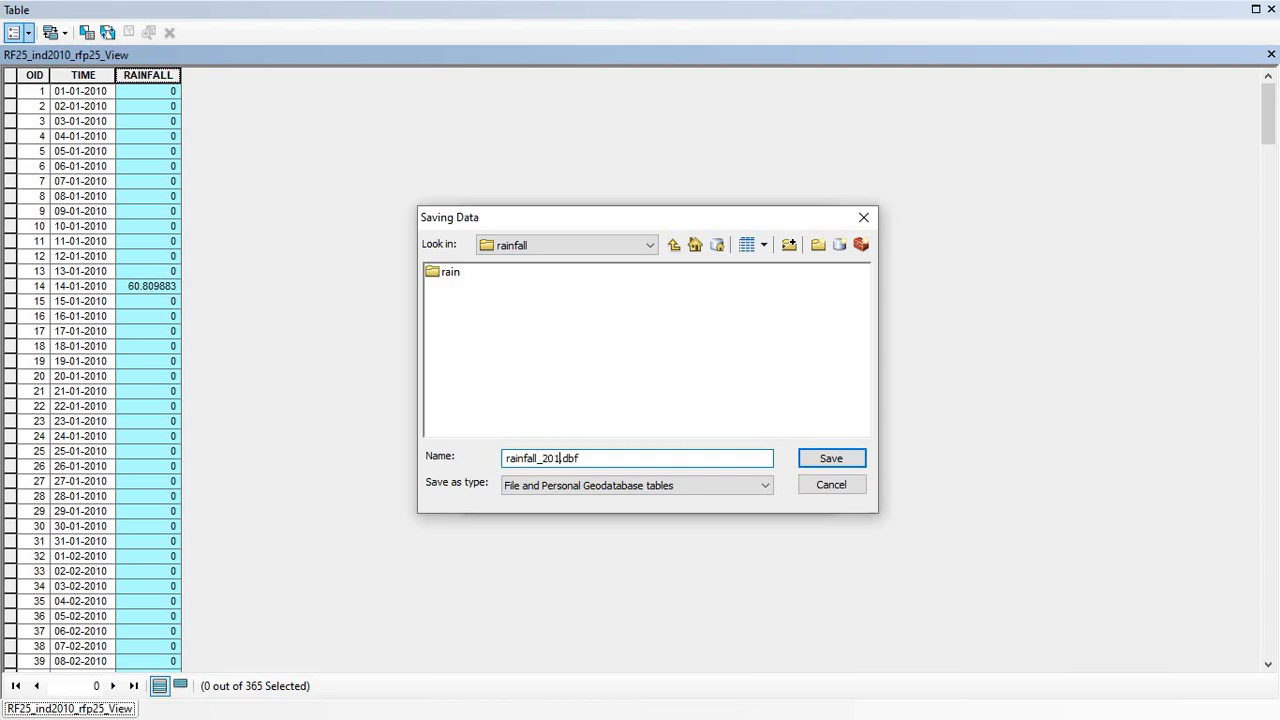
left_click(761, 486)
left_click(560, 540)
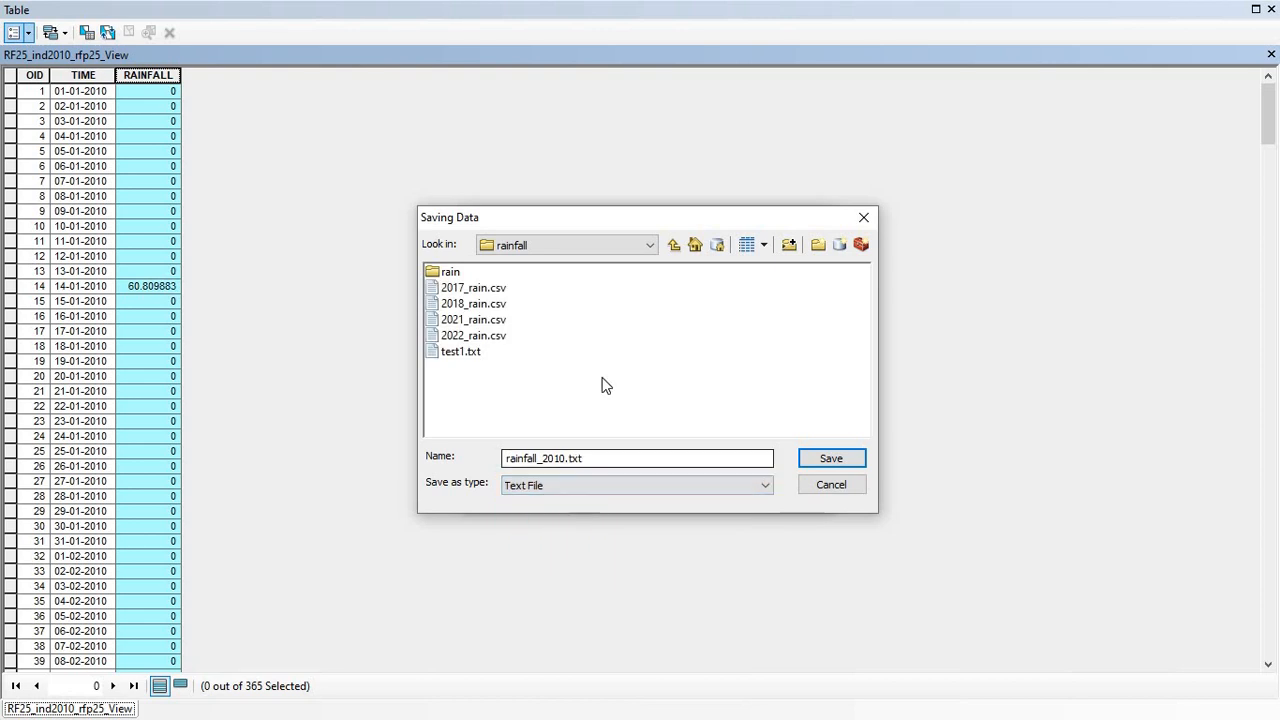
left_click(832, 456)
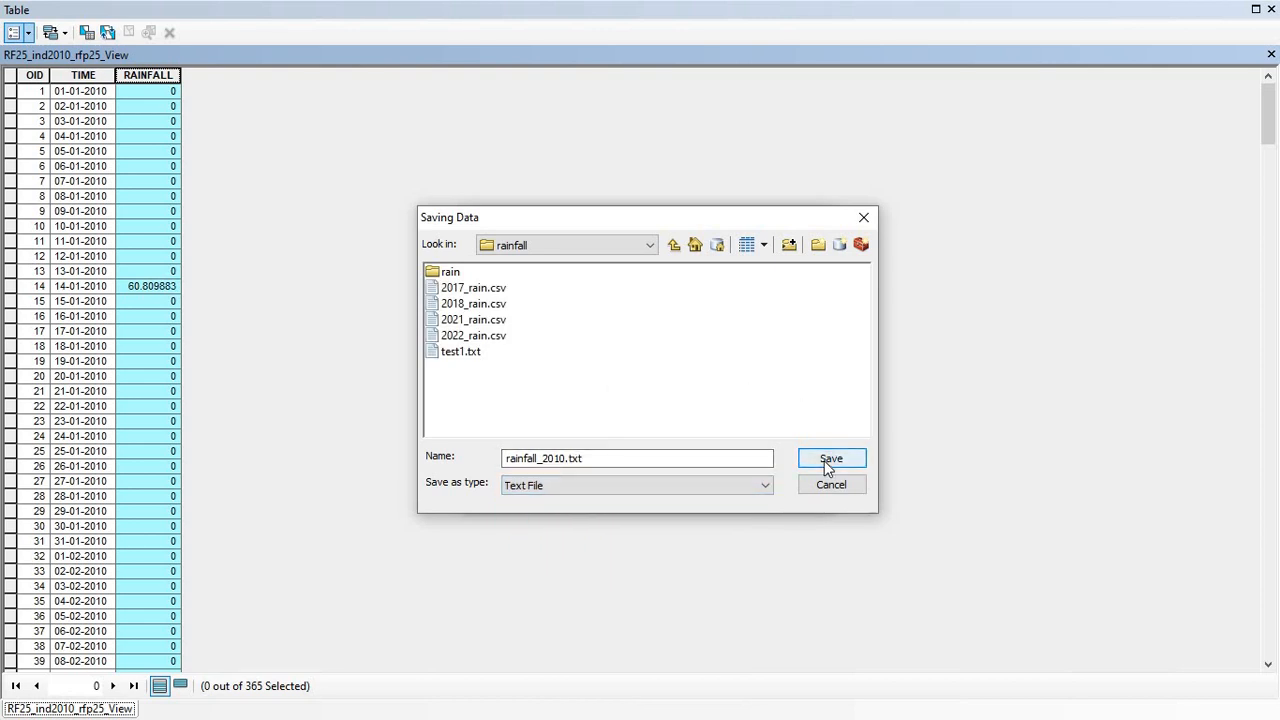
left_click(696, 494)
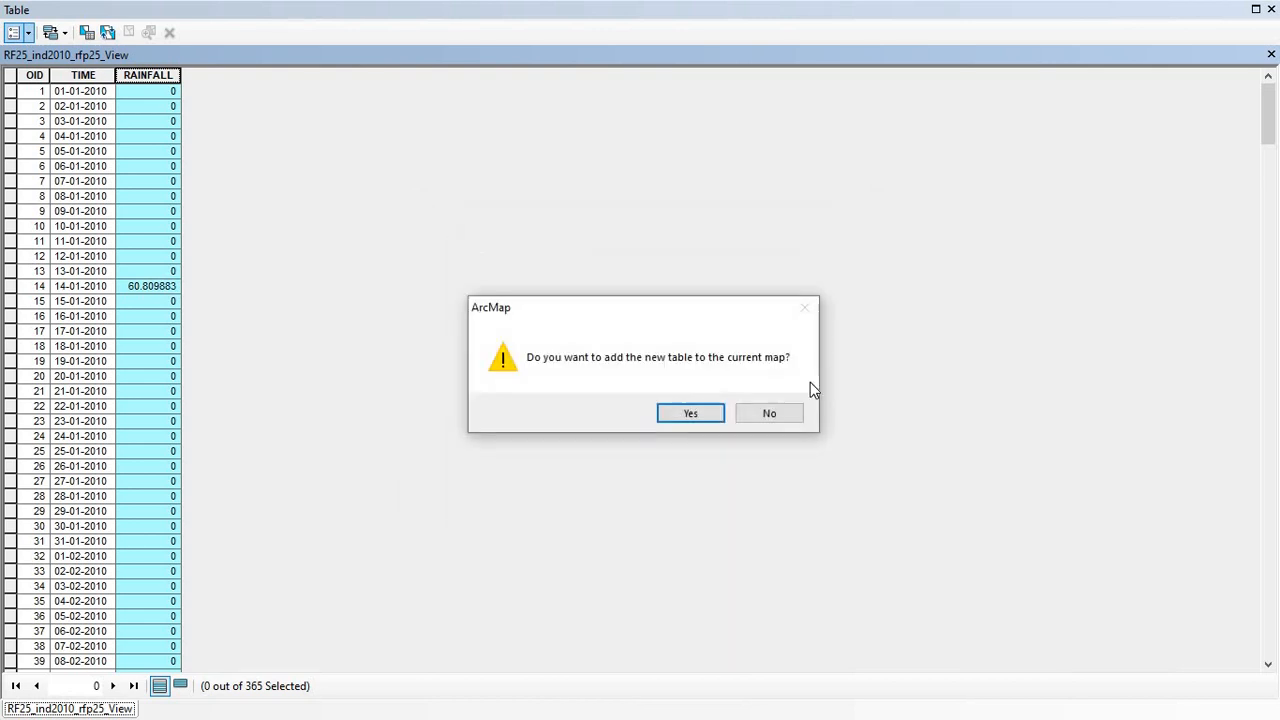
left_click(794, 414)
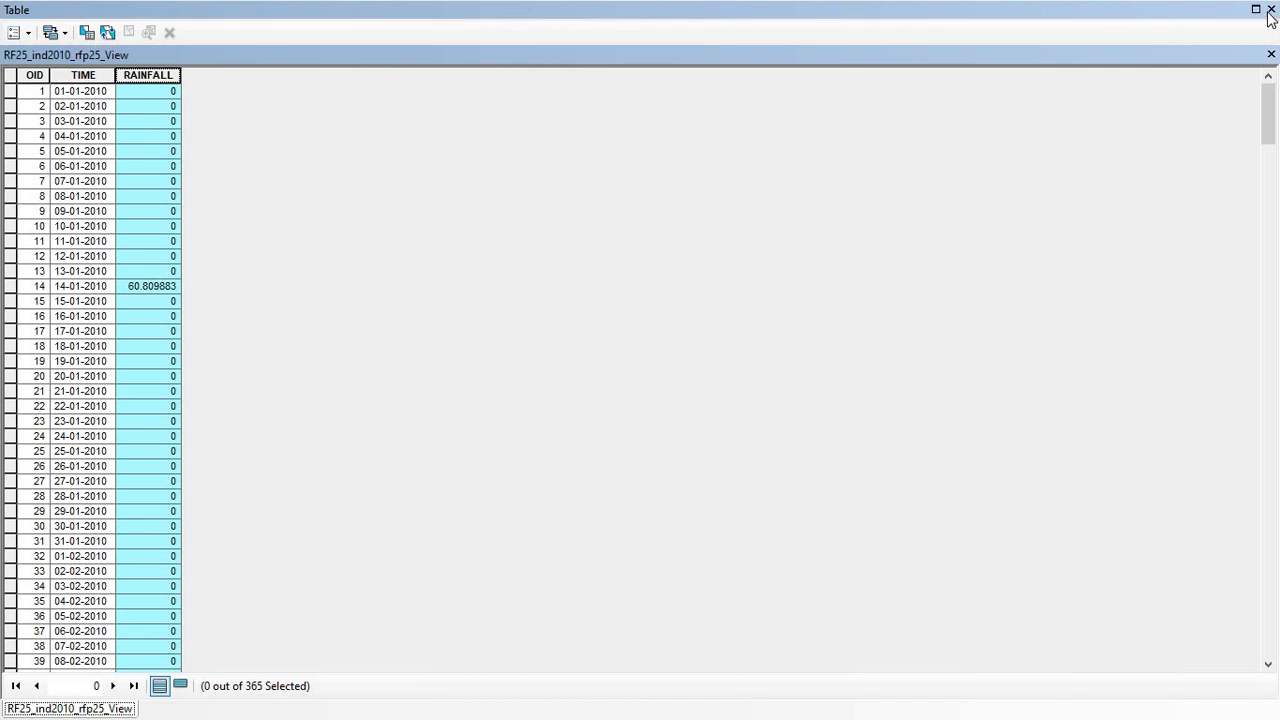
Close the attribute table and minimize the ArcMap and browser windows to reach the desktop
left_click(1270, 11)
left_click(1181, 18)
left_click(1178, 15)
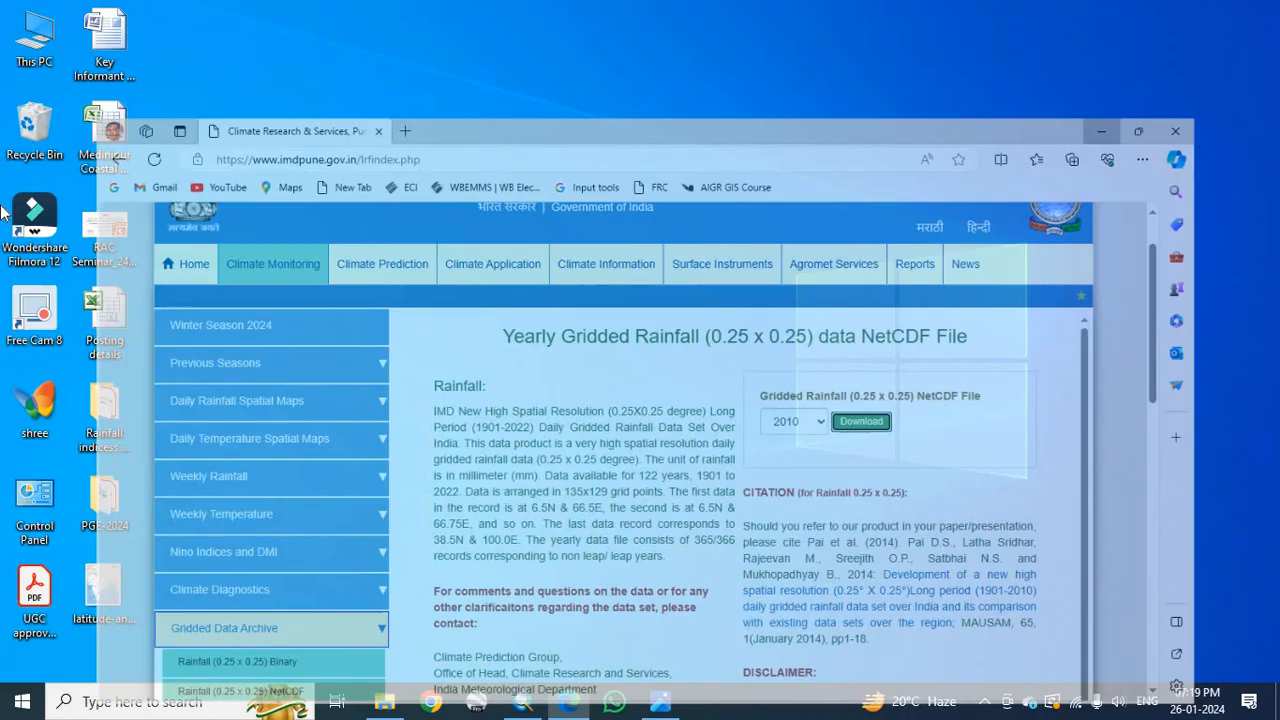
Launch Microsoft Office Excel 2007 from the desktop and maximize its window
double_click(35, 33)
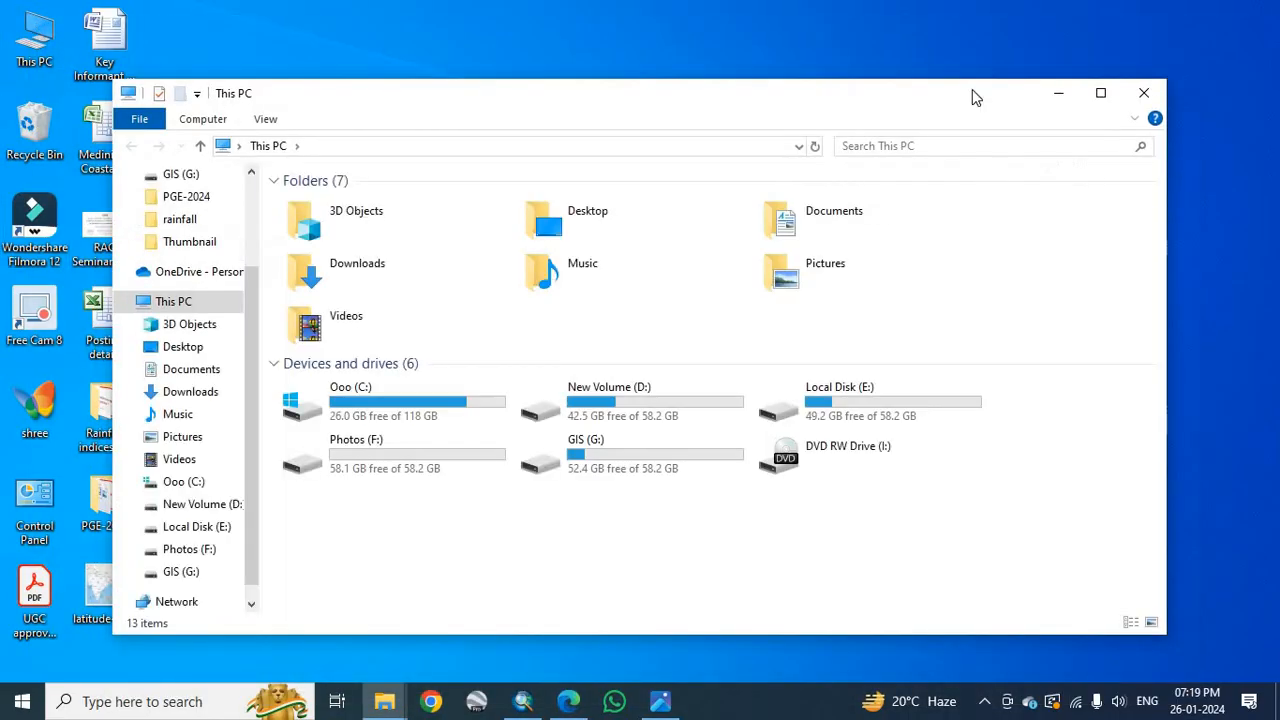
left_click(1146, 94)
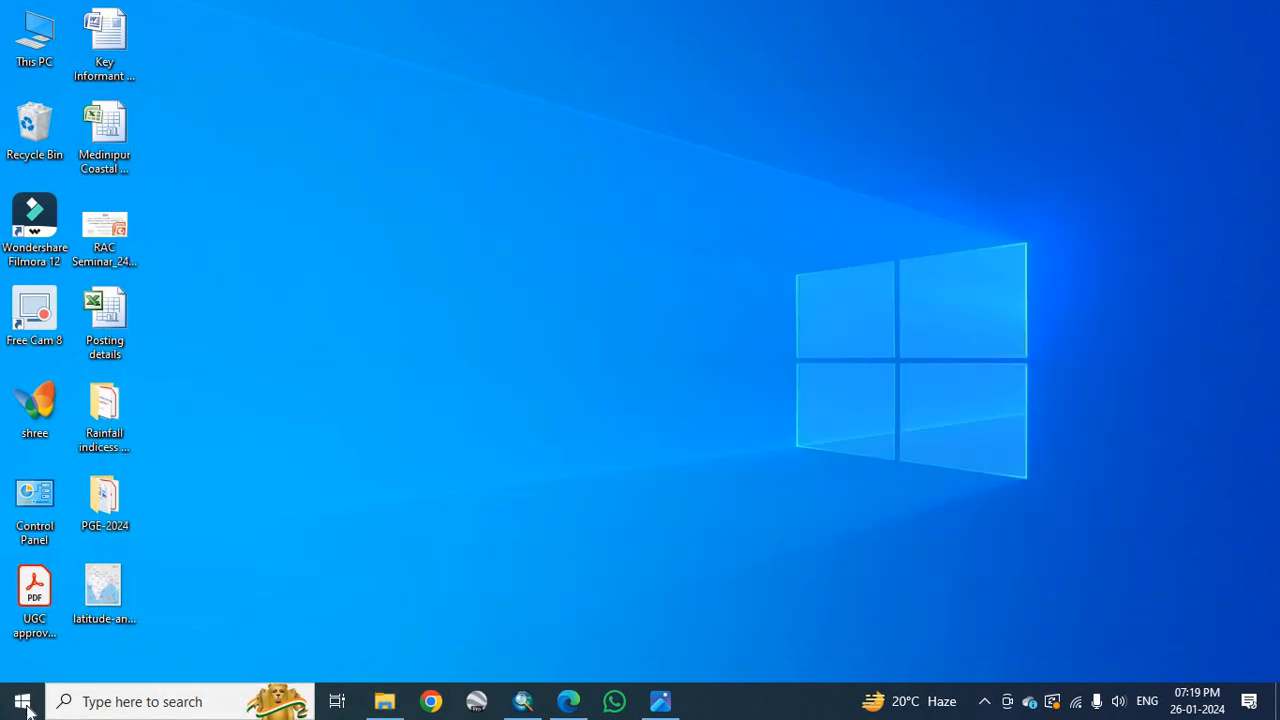
left_click(14, 706)
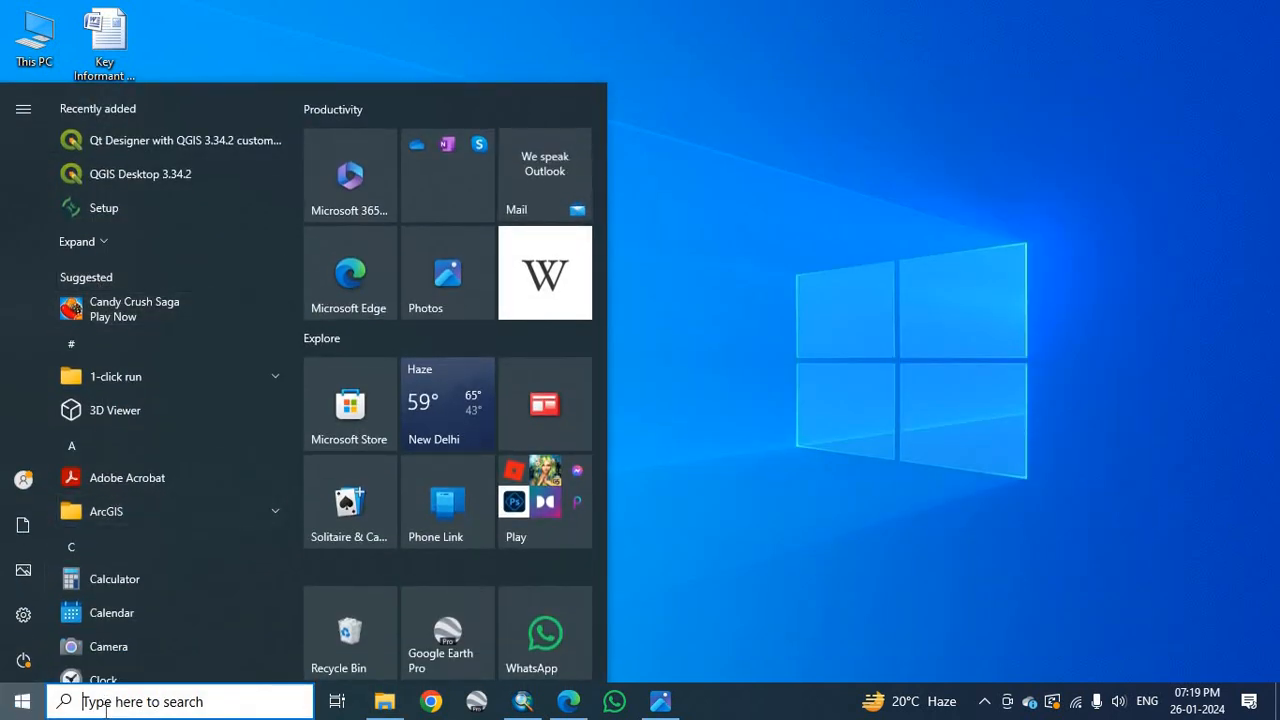
type("excel")
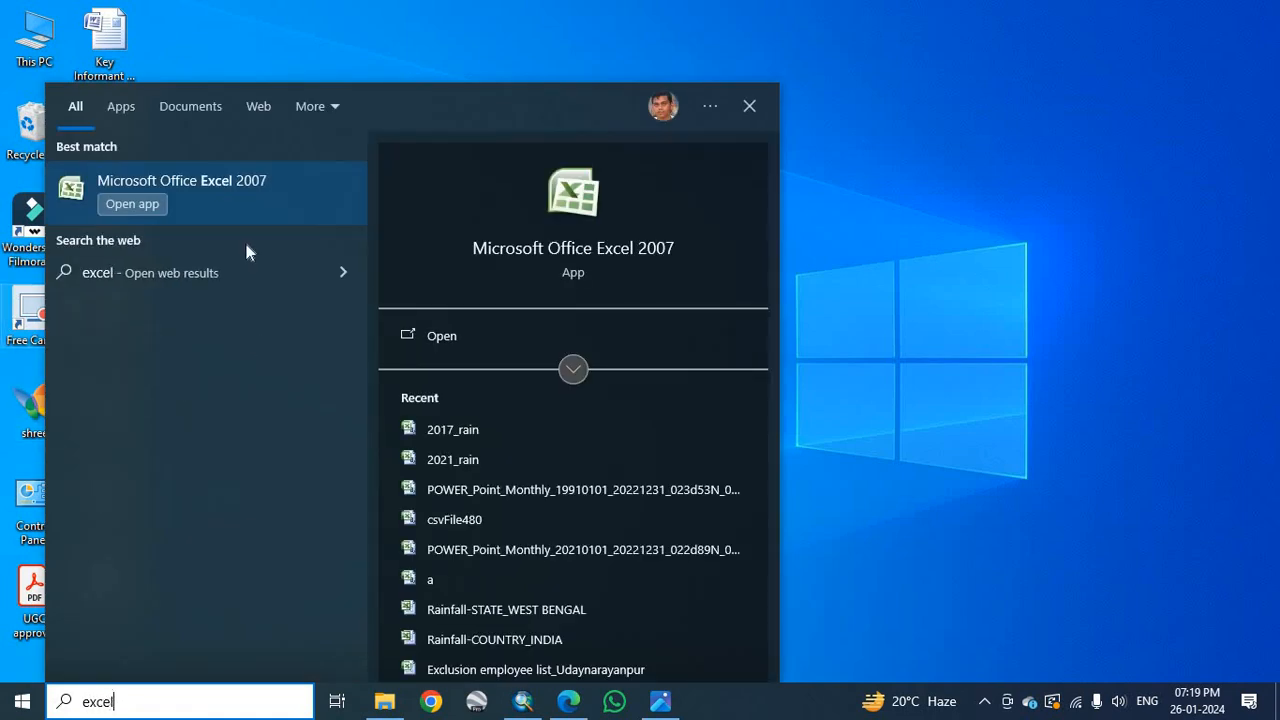
left_click(158, 205)
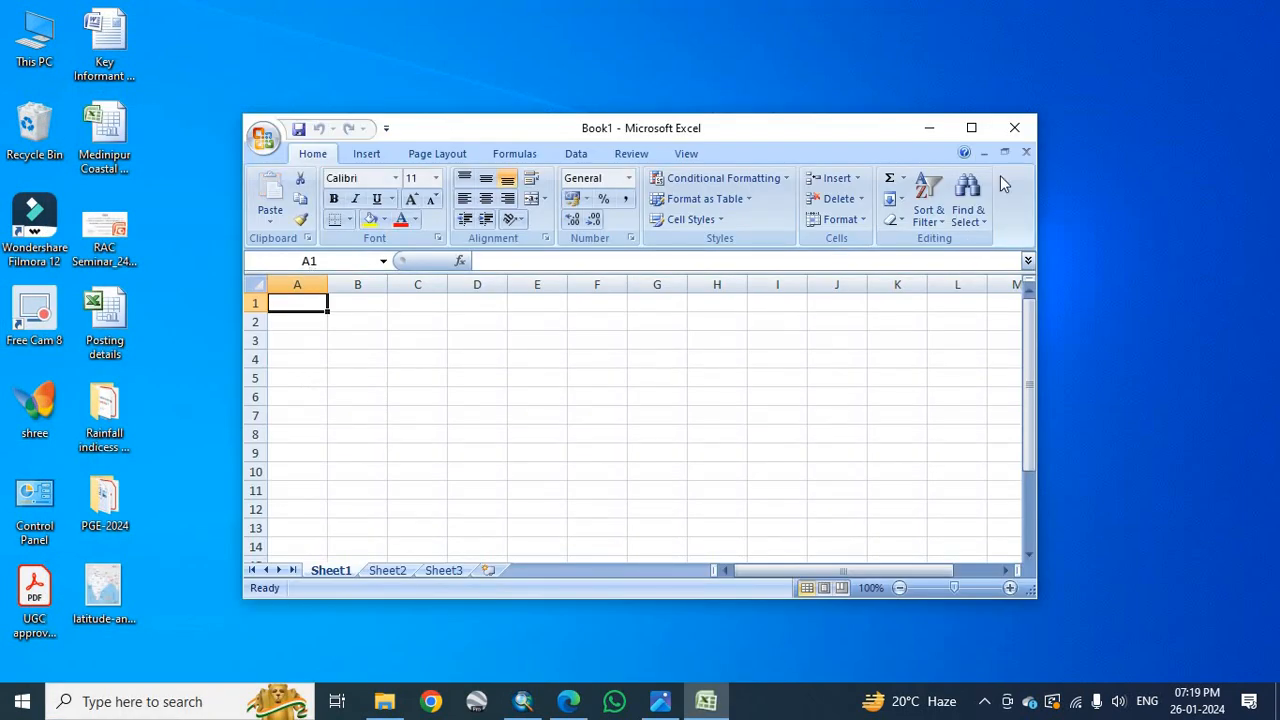
left_click(971, 127)
Open the rainfall_2010 text file from G:\rainfall with all file types listed, importing it as Delimited data
left_click(20, 20)
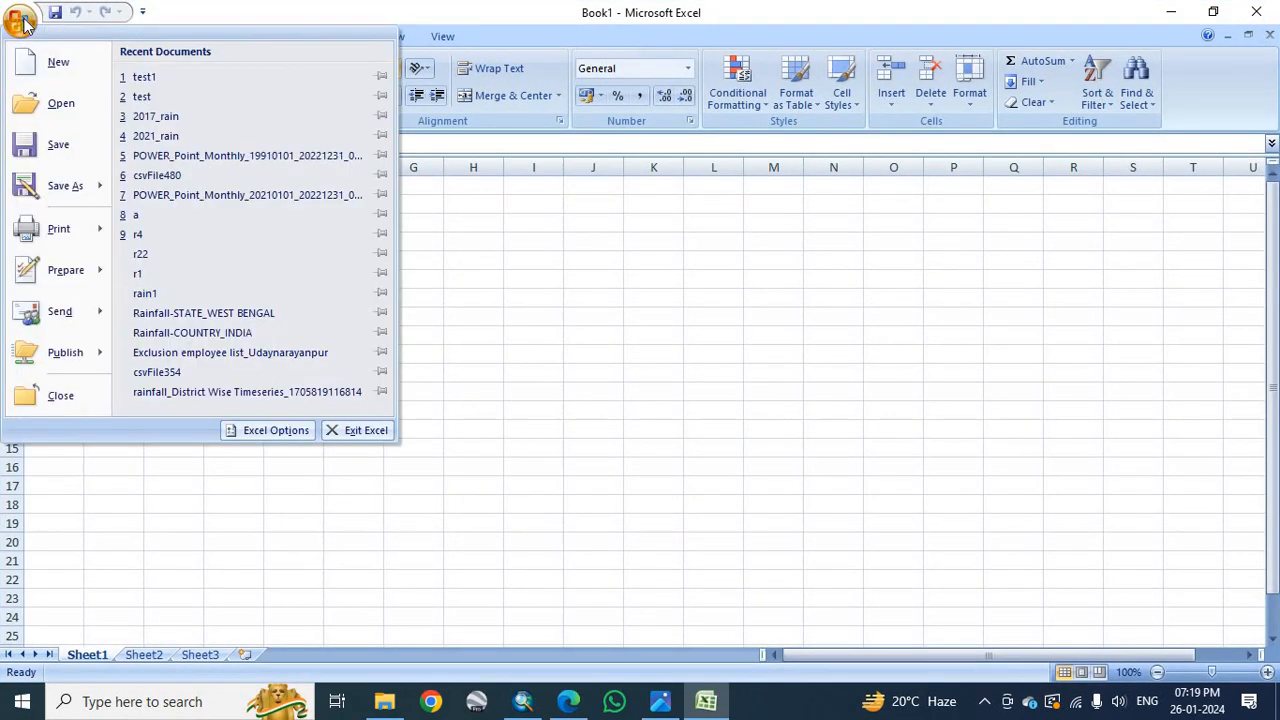
left_click(57, 106)
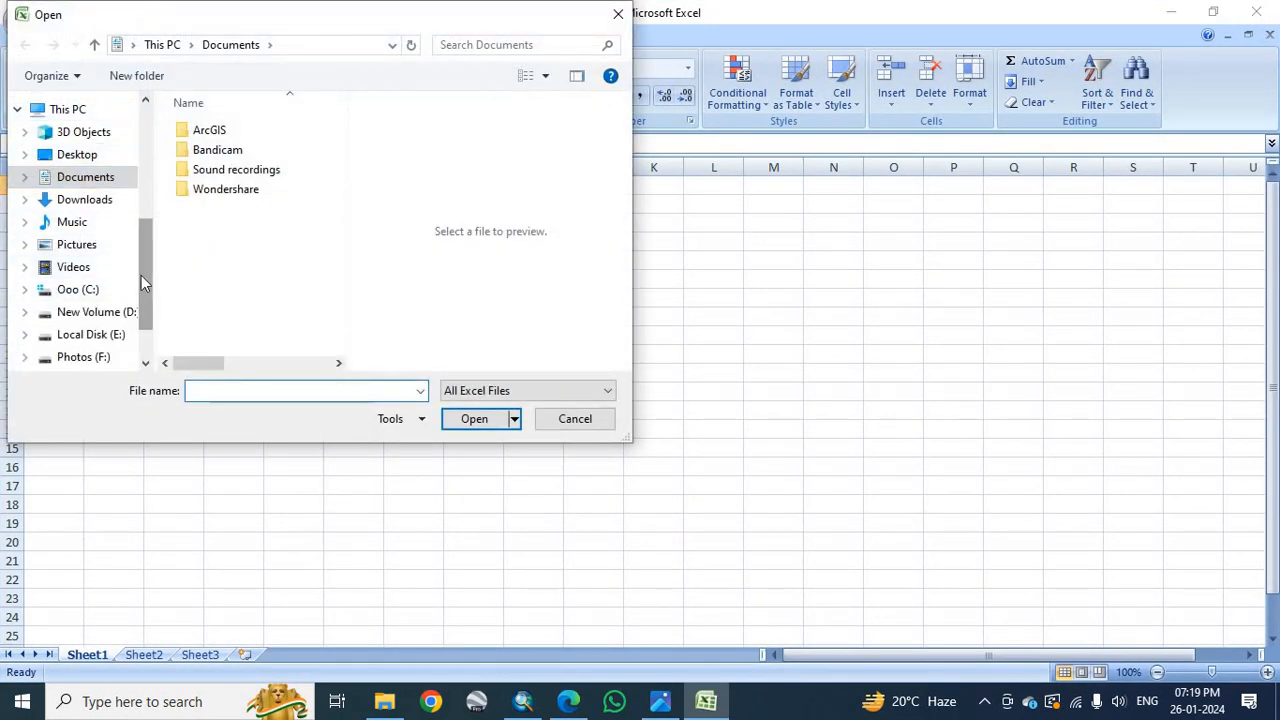
left_click_drag(144, 275, 147, 300)
left_click(70, 310)
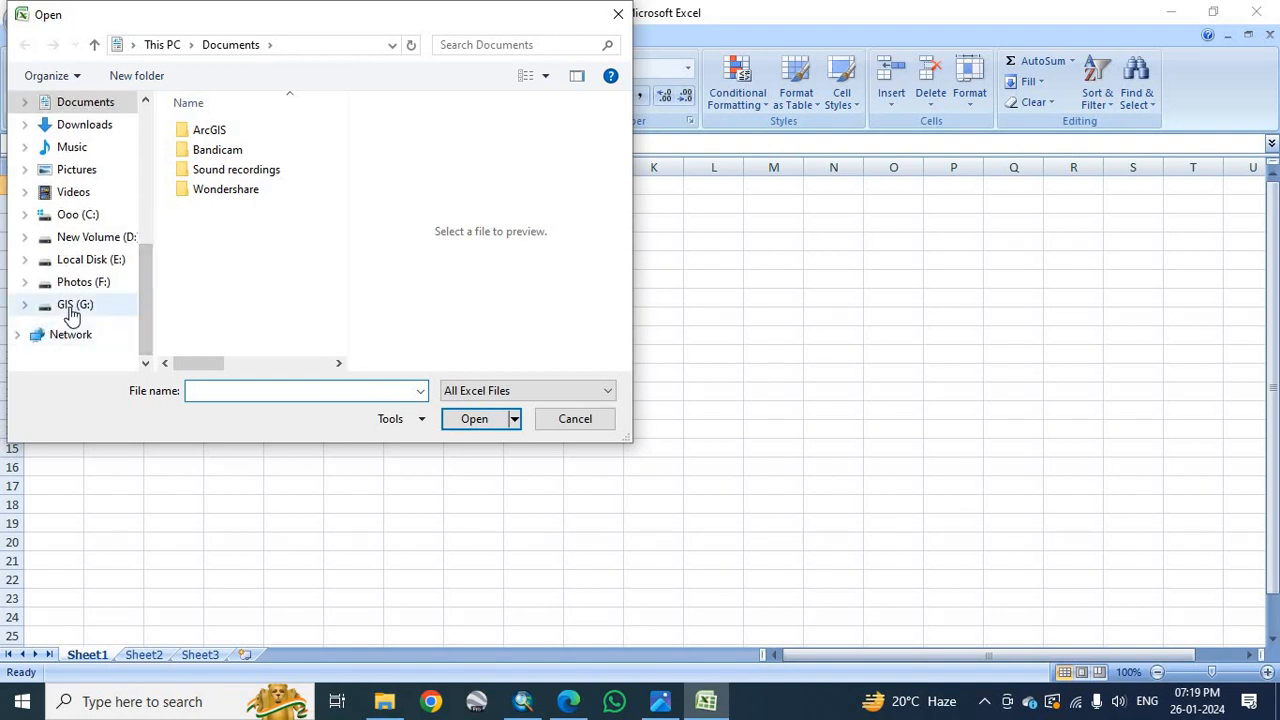
left_click_drag(340, 171, 262, 128)
double_click(241, 125)
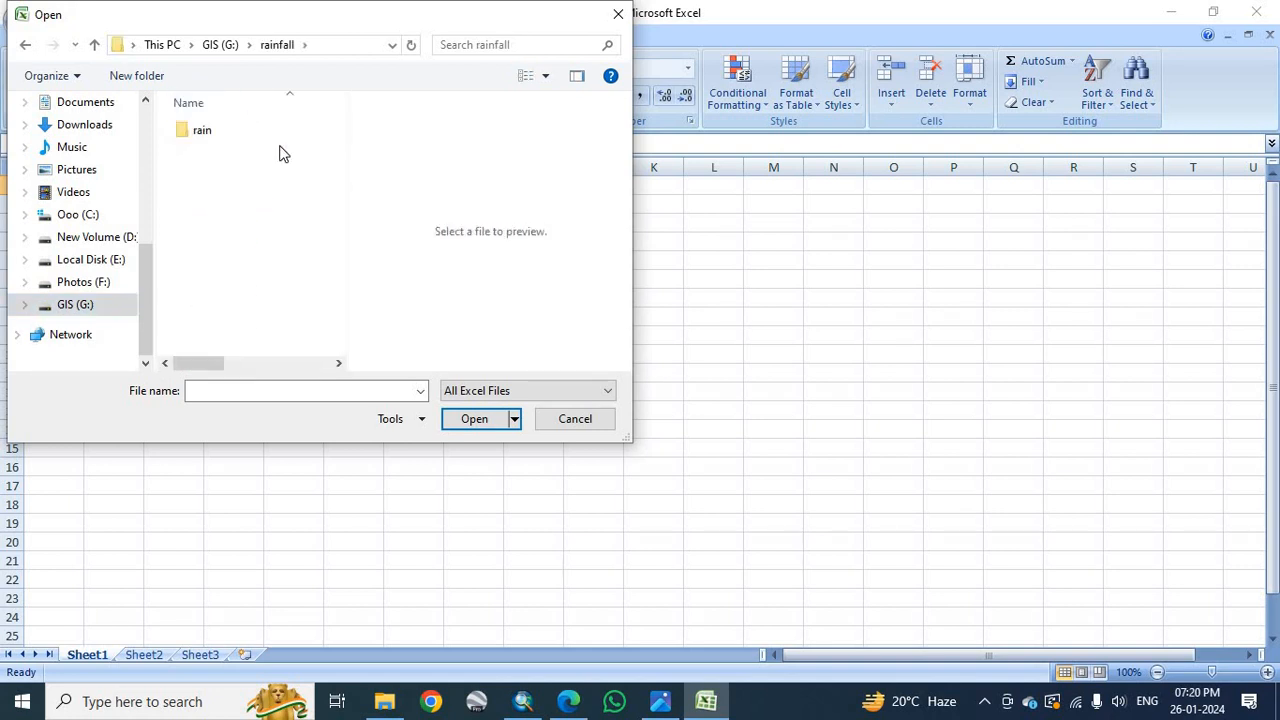
left_click(518, 391)
left_click(486, 409)
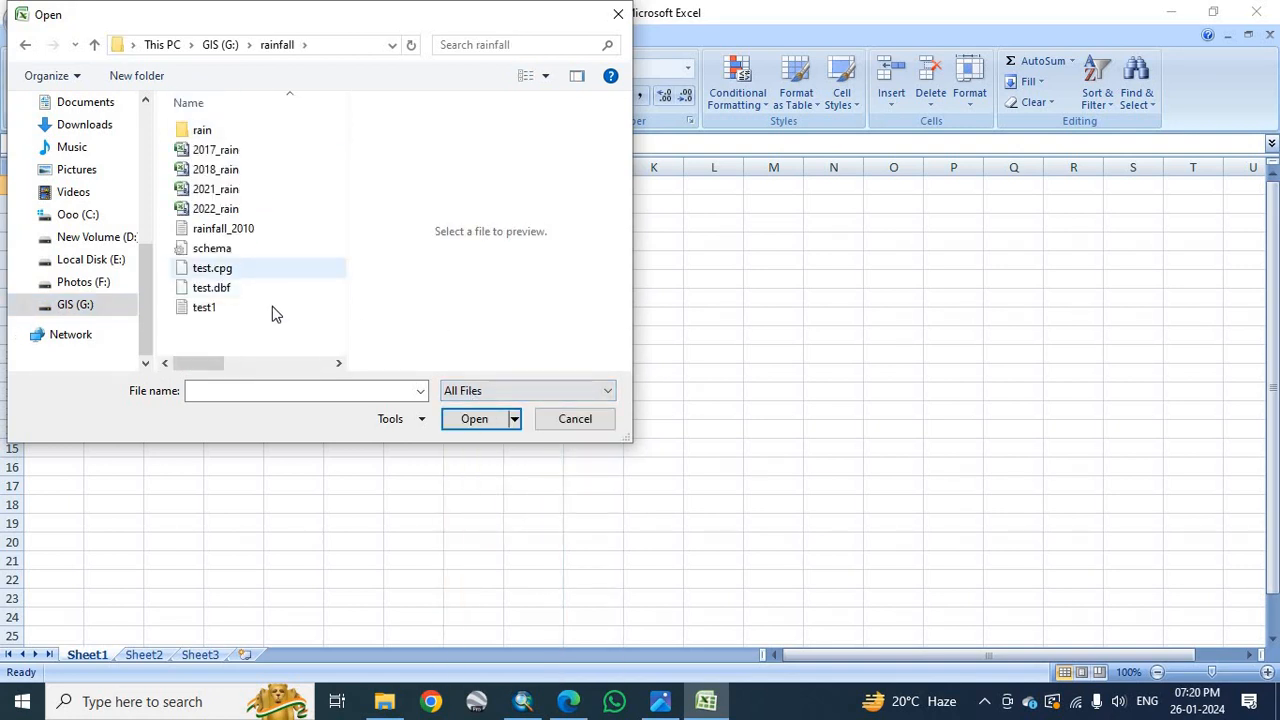
left_click(250, 230)
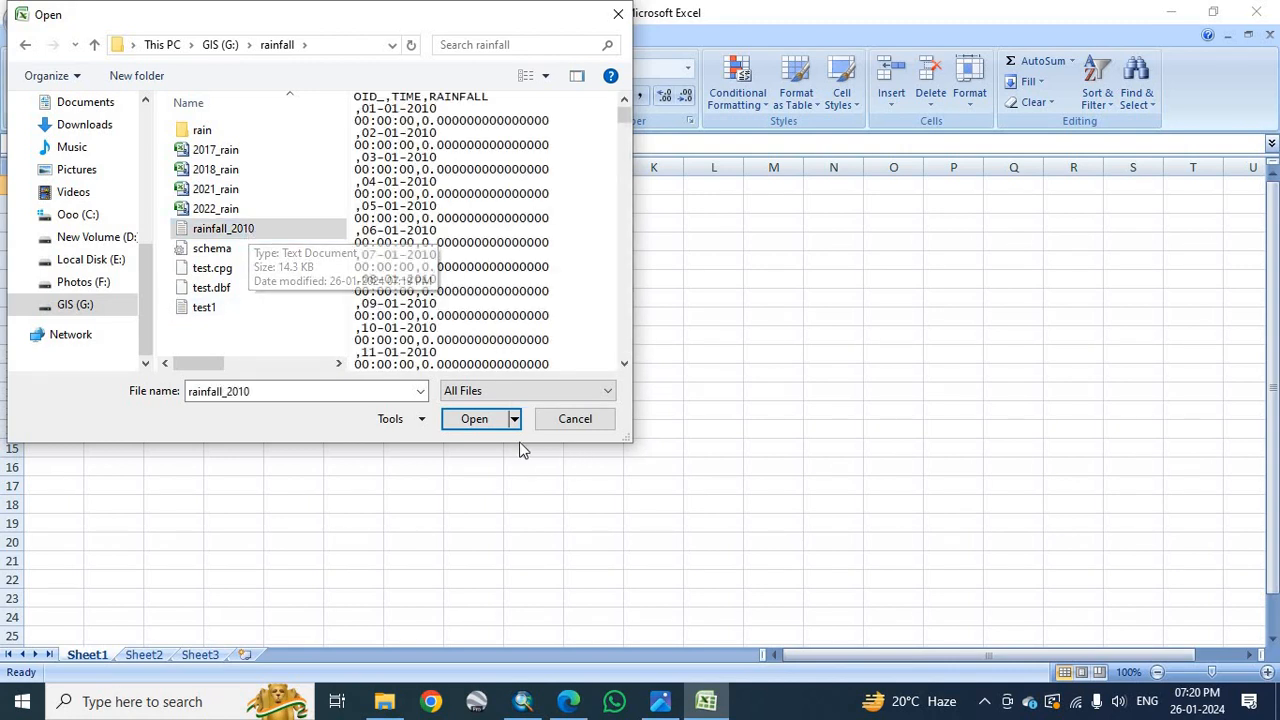
left_click(472, 419)
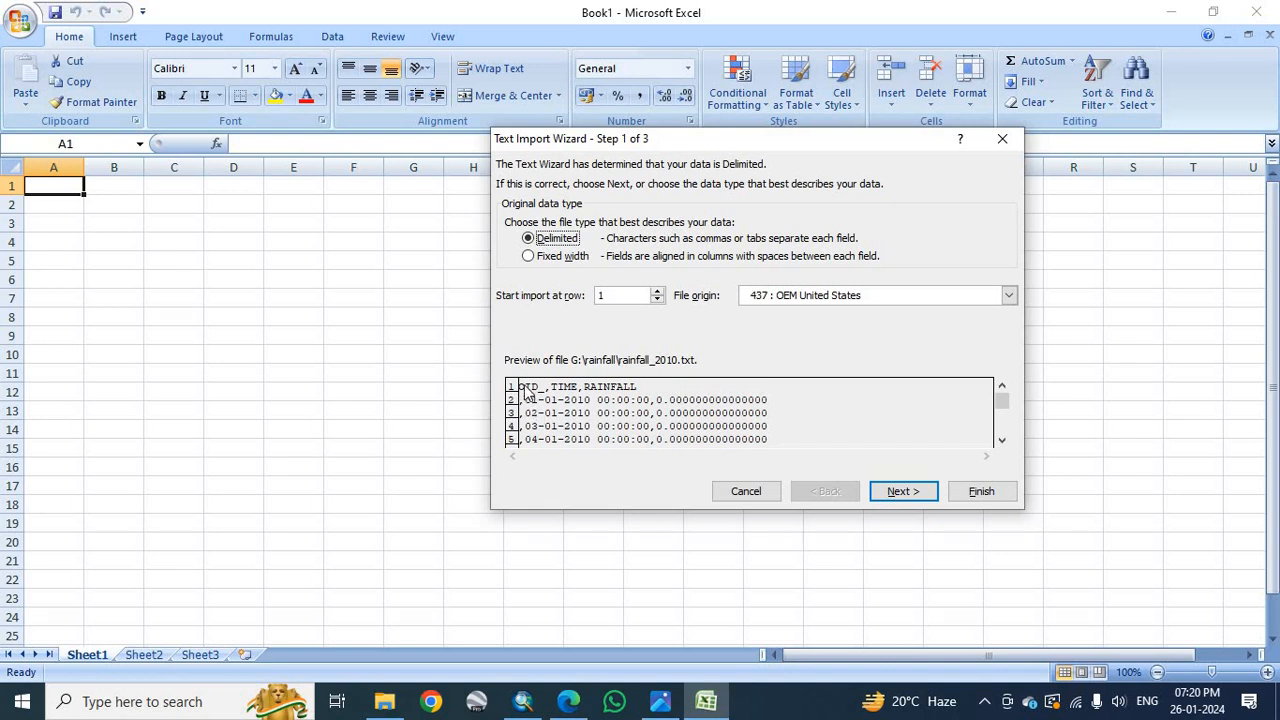
left_click(900, 493)
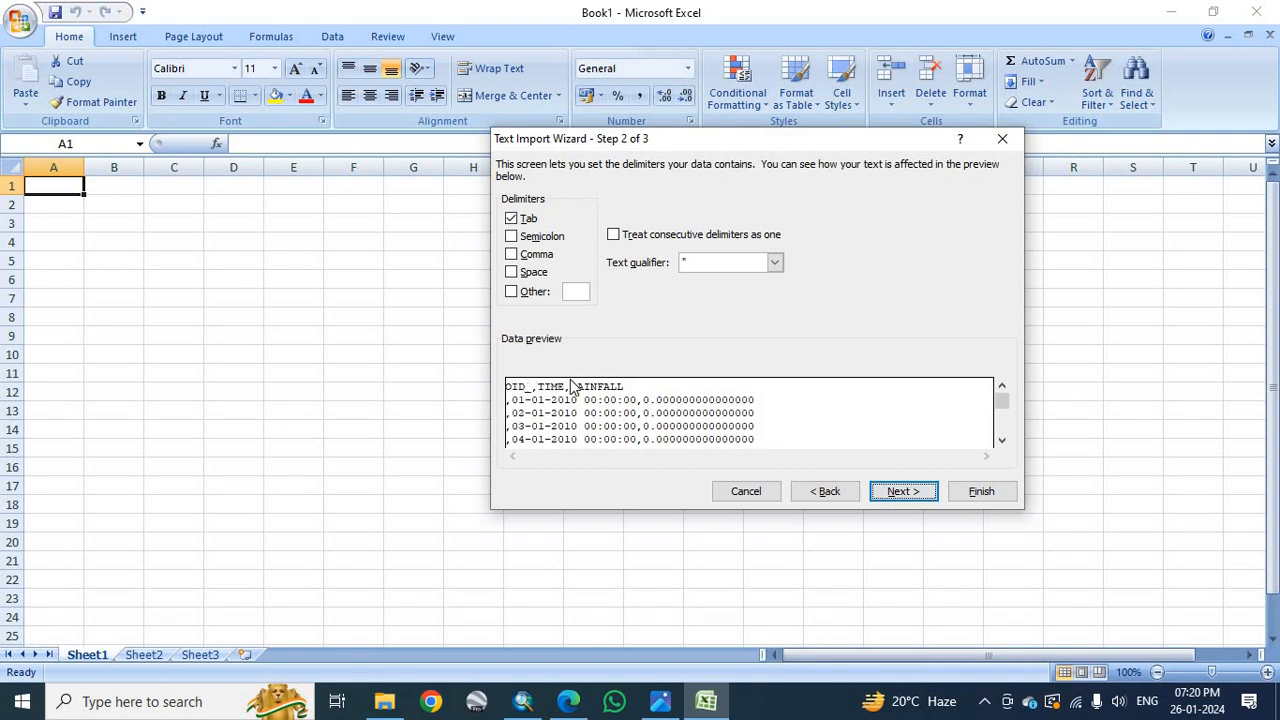
left_click(903, 491)
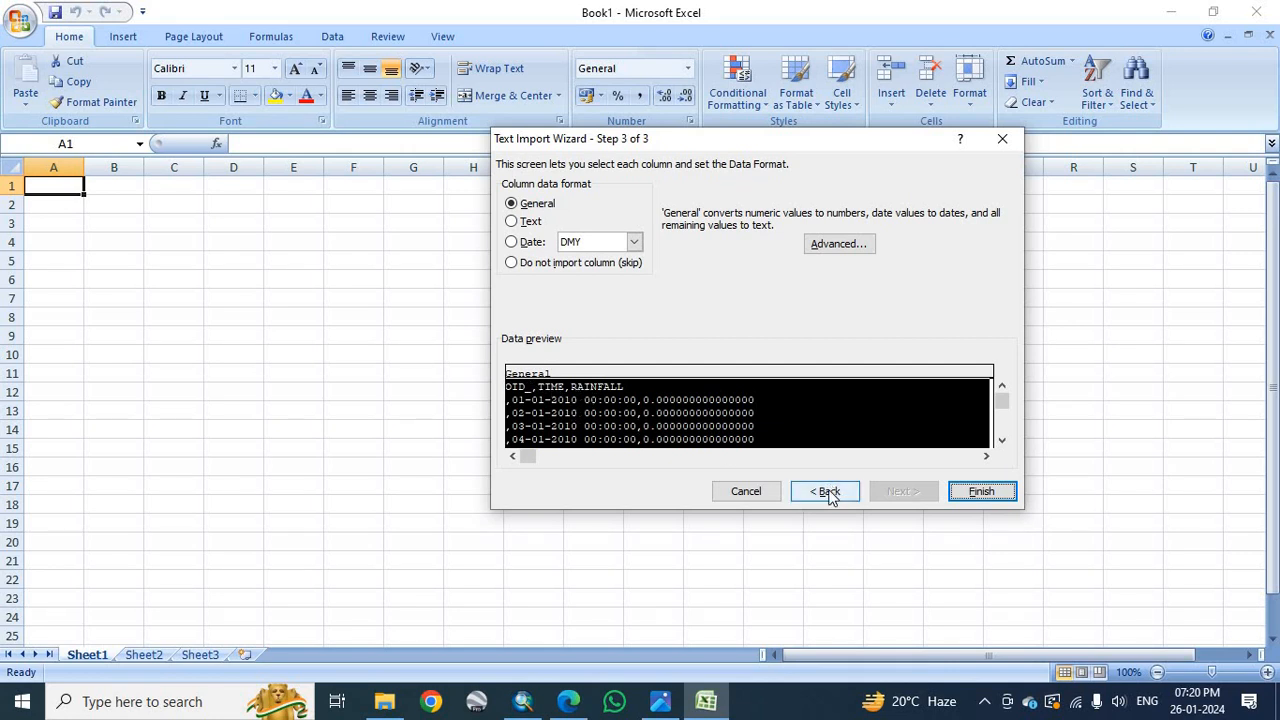
left_click(512, 221)
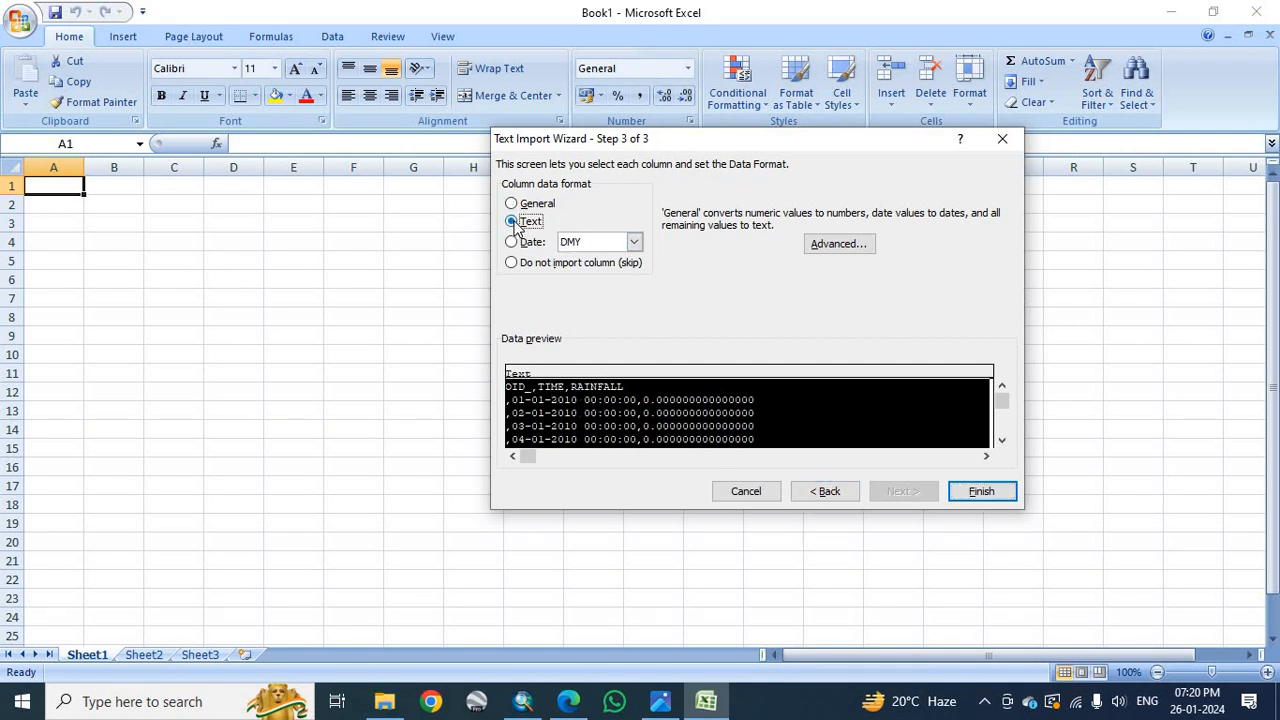
left_click(512, 203)
left_click(829, 492)
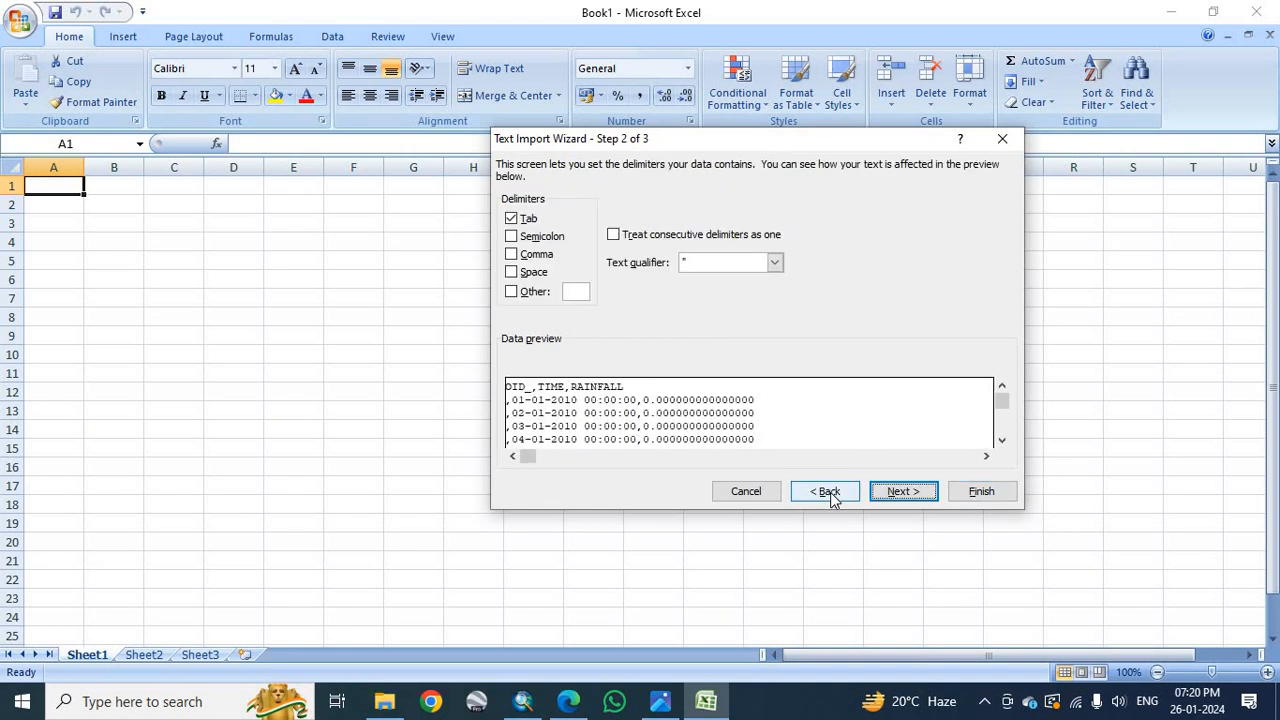
left_click(513, 239)
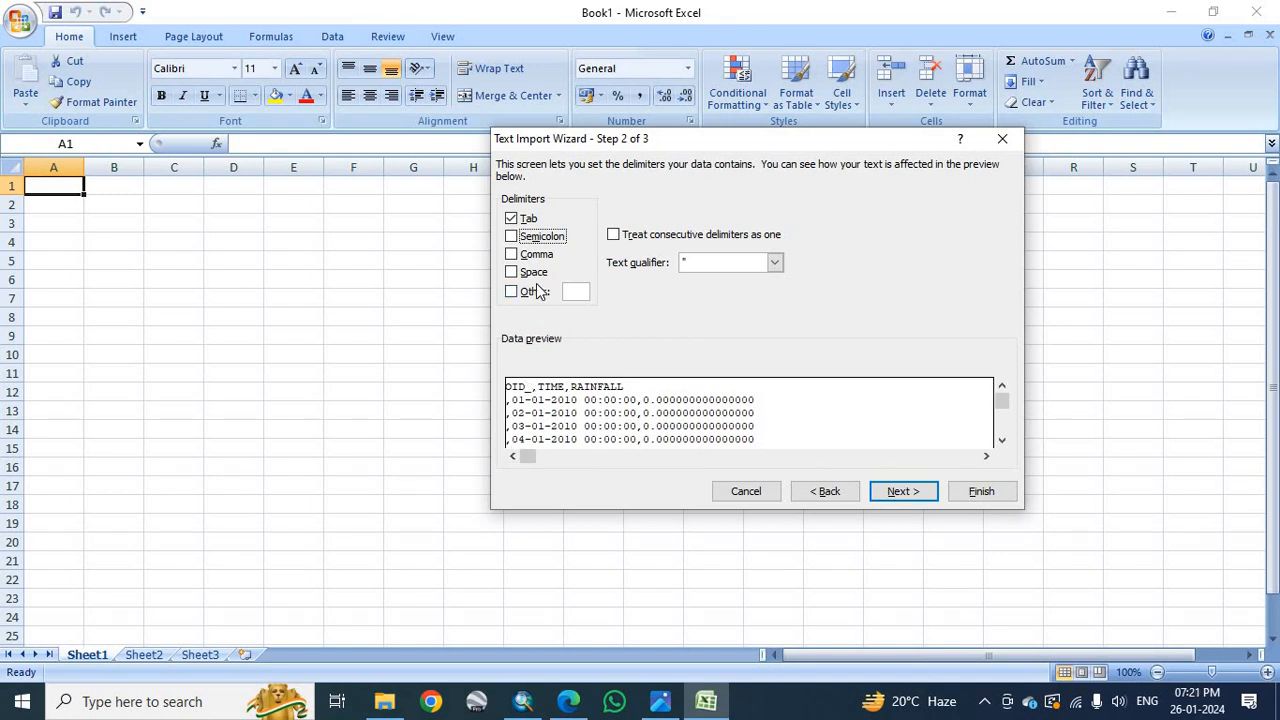
Add Comma as a delimiter and finish the text import with the General column data format
left_click(512, 255)
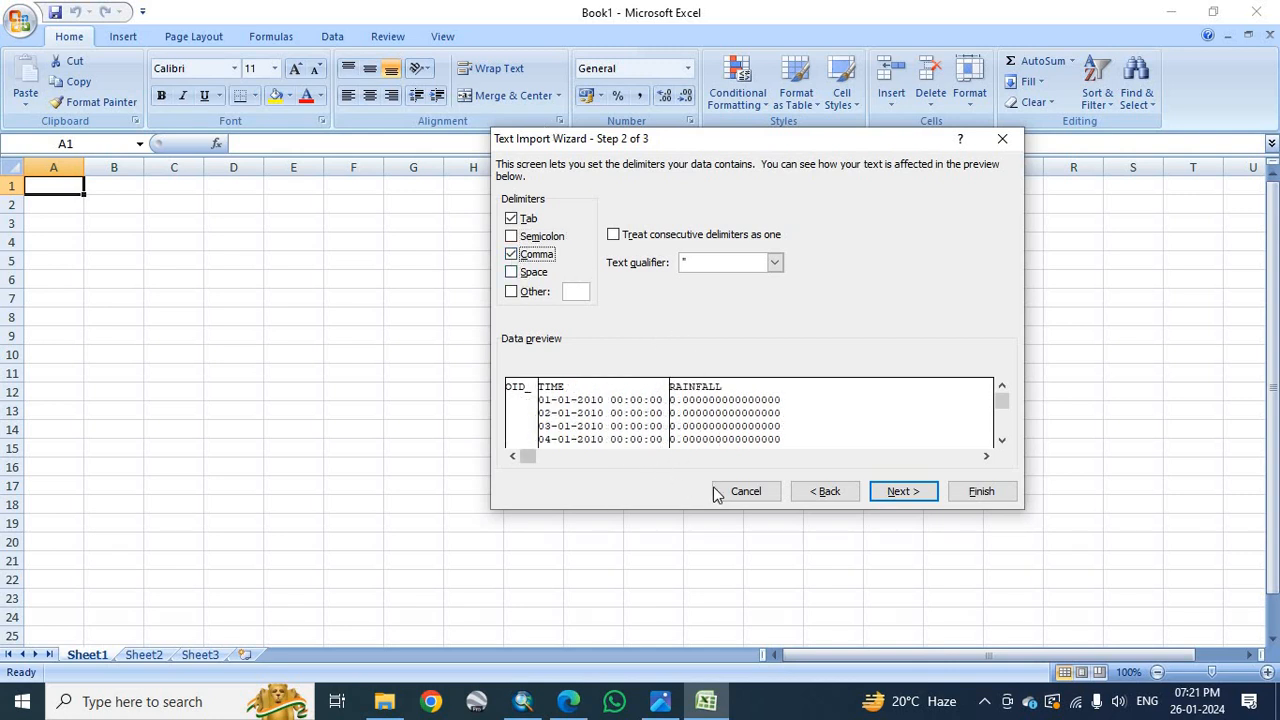
left_click(903, 493)
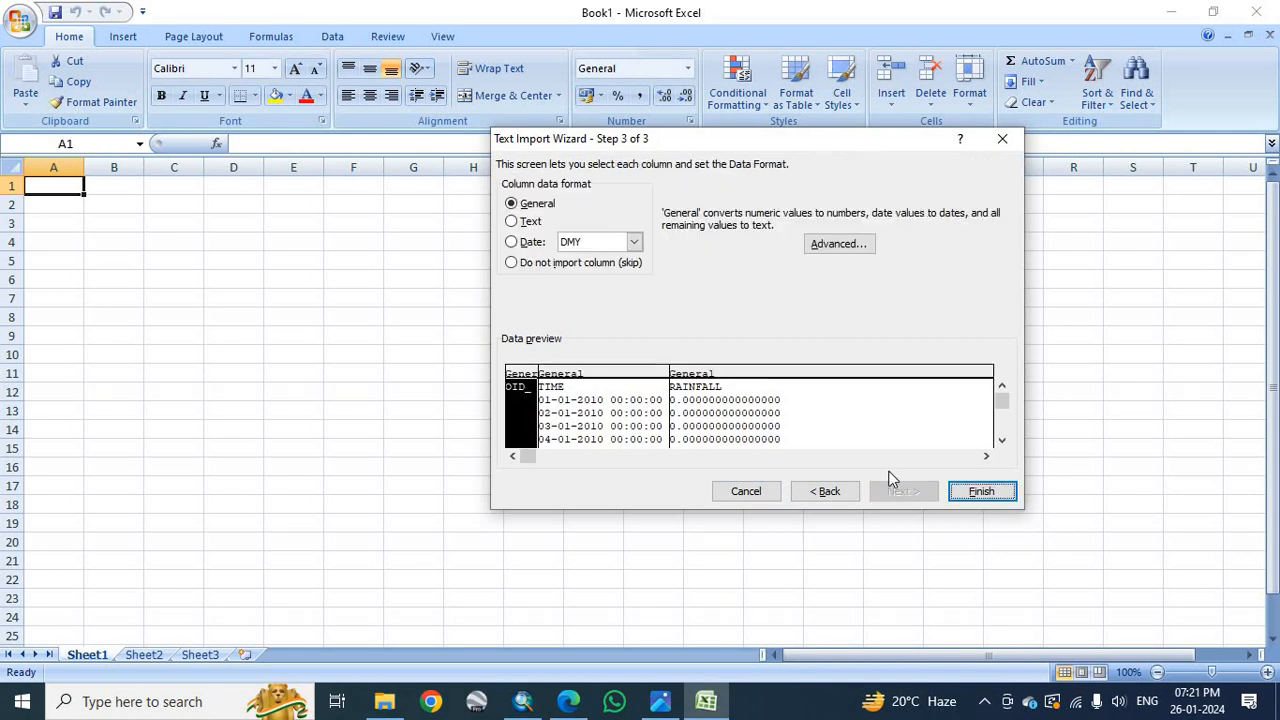
left_click(977, 494)
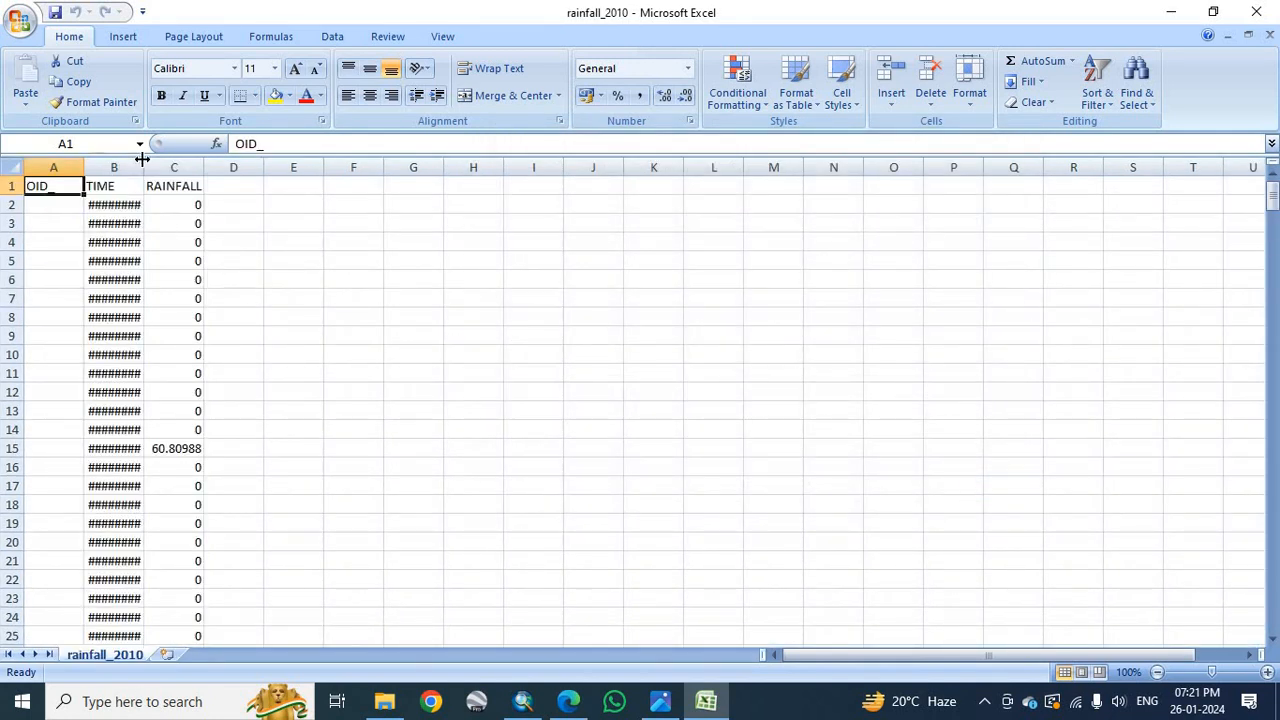
Widen the TIME and RAINFALL columns so their full dates and values fit
left_click_drag(142, 159, 189, 160)
left_click_drag(272, 165, 295, 168)
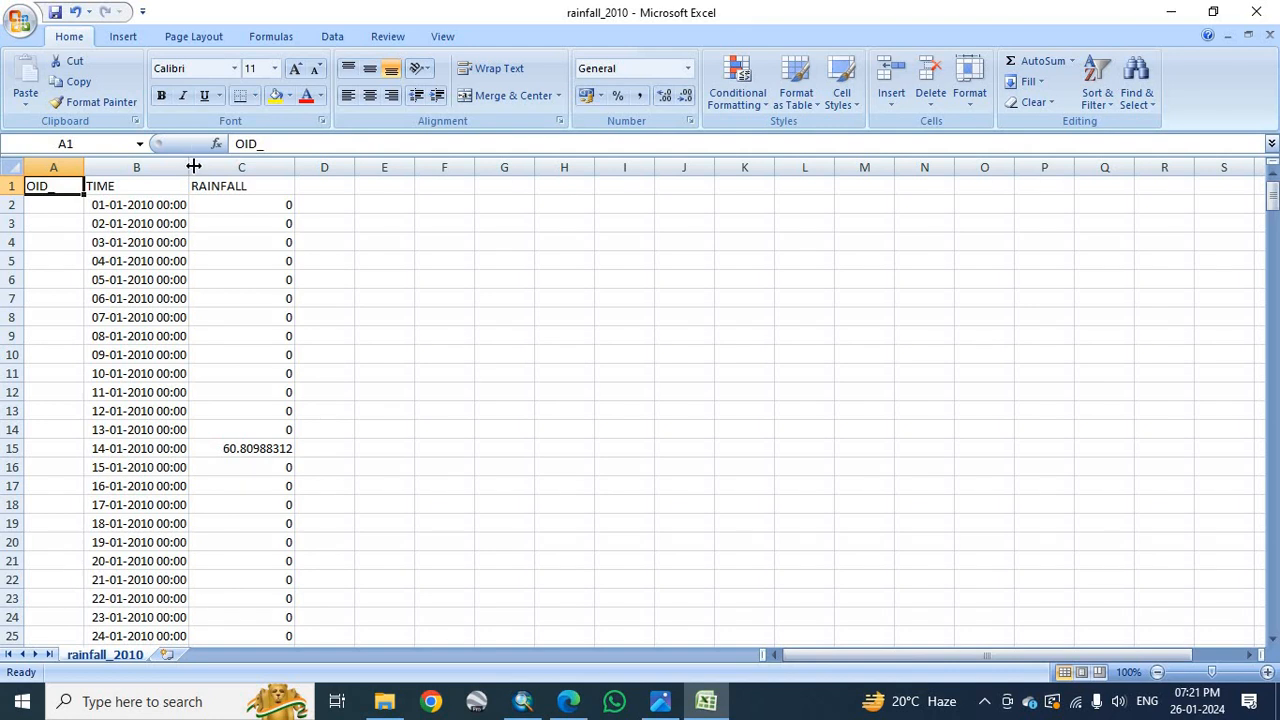
left_click_drag(193, 167, 197, 168)
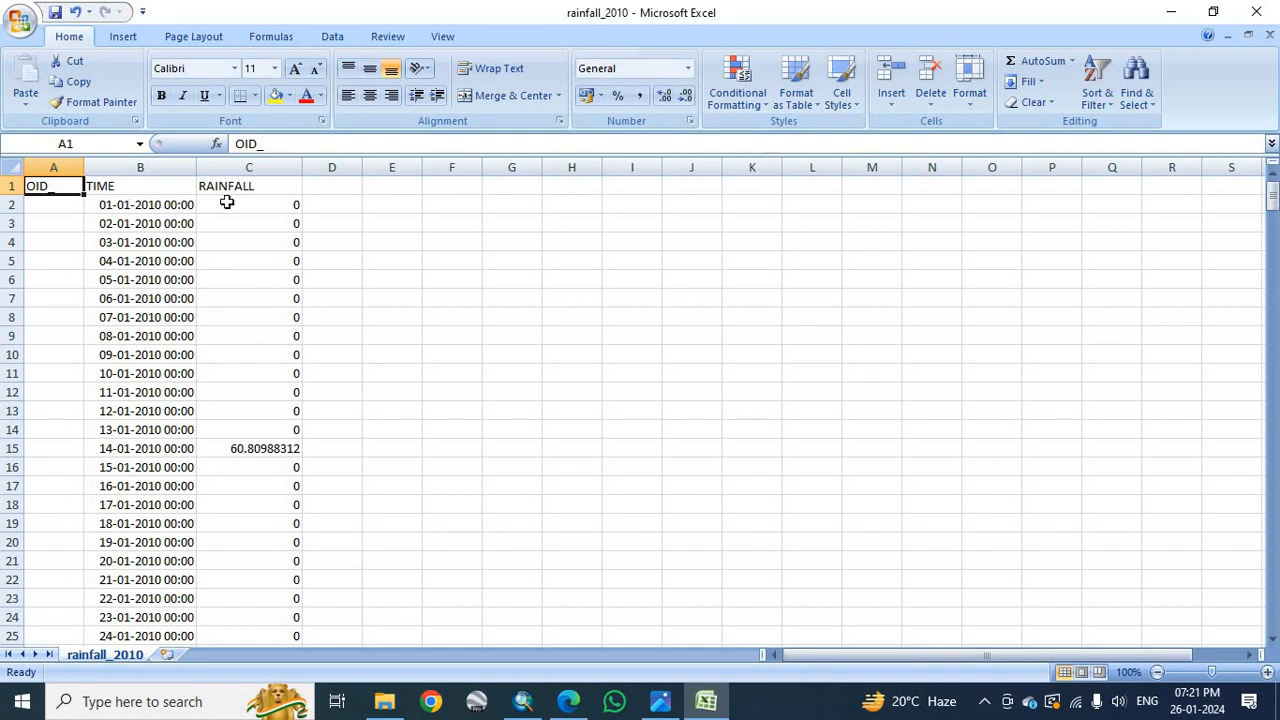
left_click(513, 303)
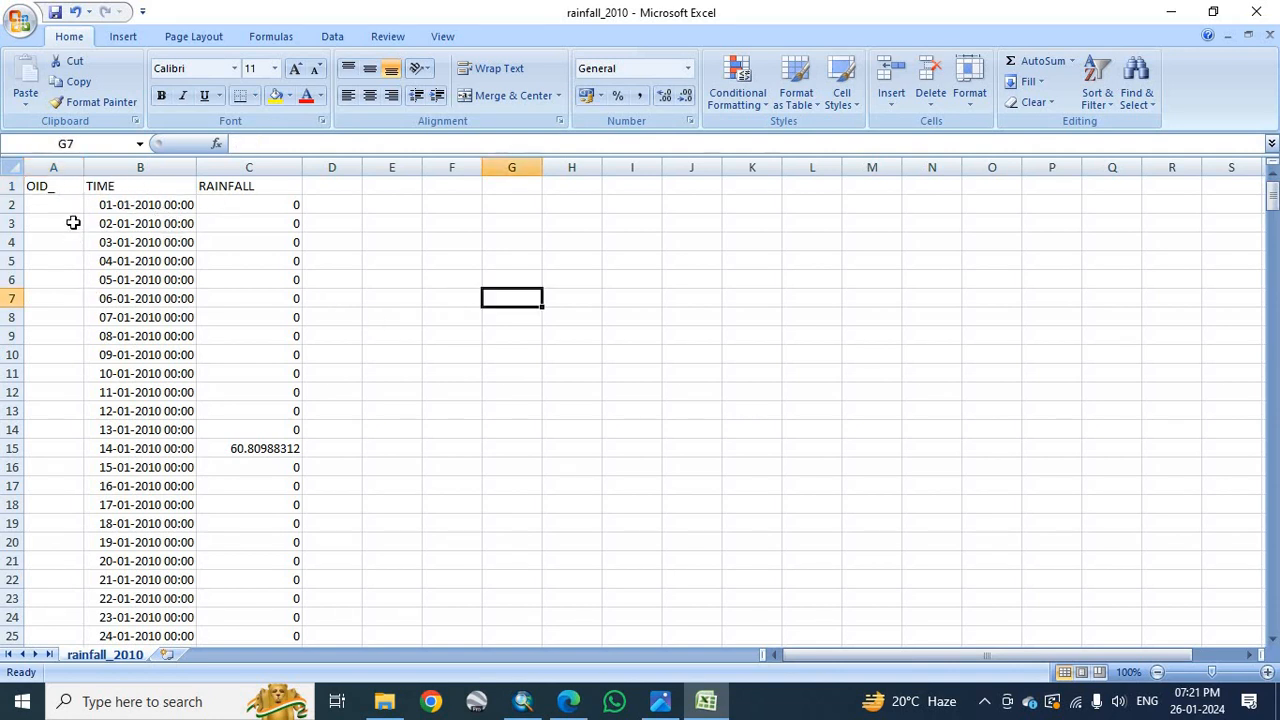
Examine the daily dates and rainfall values for January and February 2010 in the TIME and RAINFALL columns
scroll(178, 408, "down", 7)
scroll(178, 408, "up", 7)
scroll(268, 470, "down", 4)
scroll(268, 470, "down", 10)
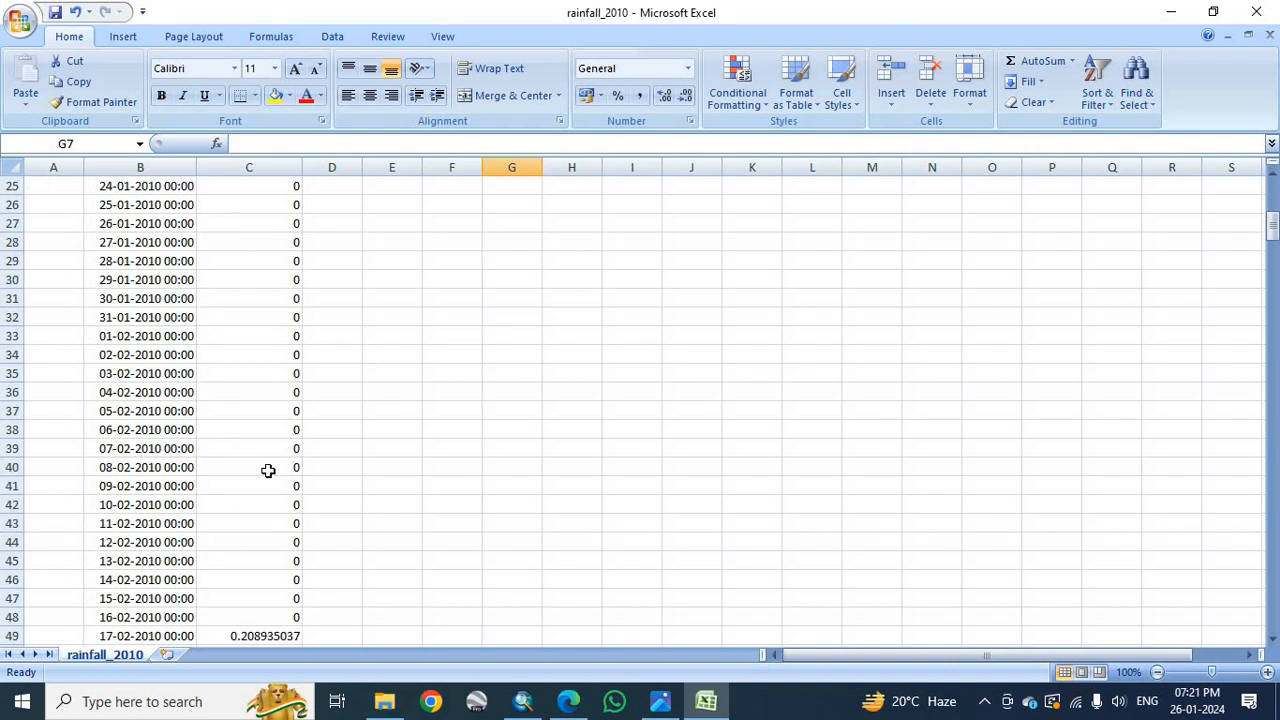
scroll(263, 460, "down", 4)
scroll(262, 460, "up", 18)
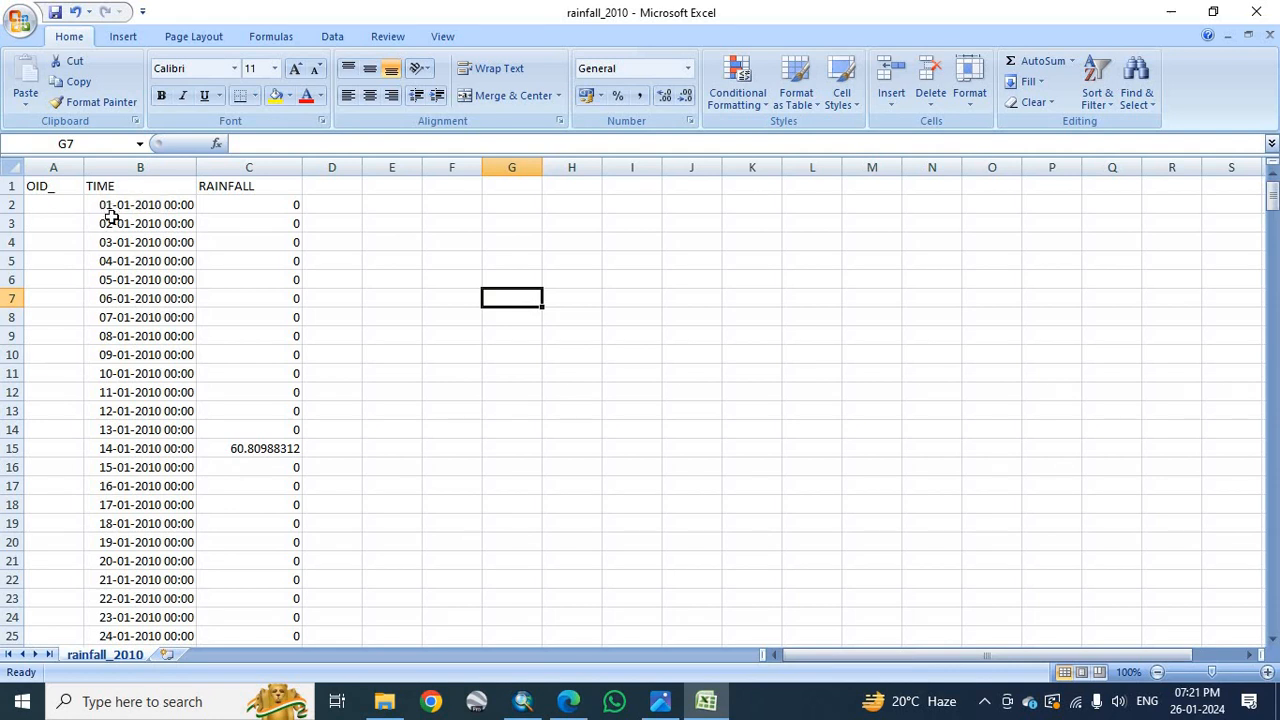
scroll(172, 414, "down", 7)
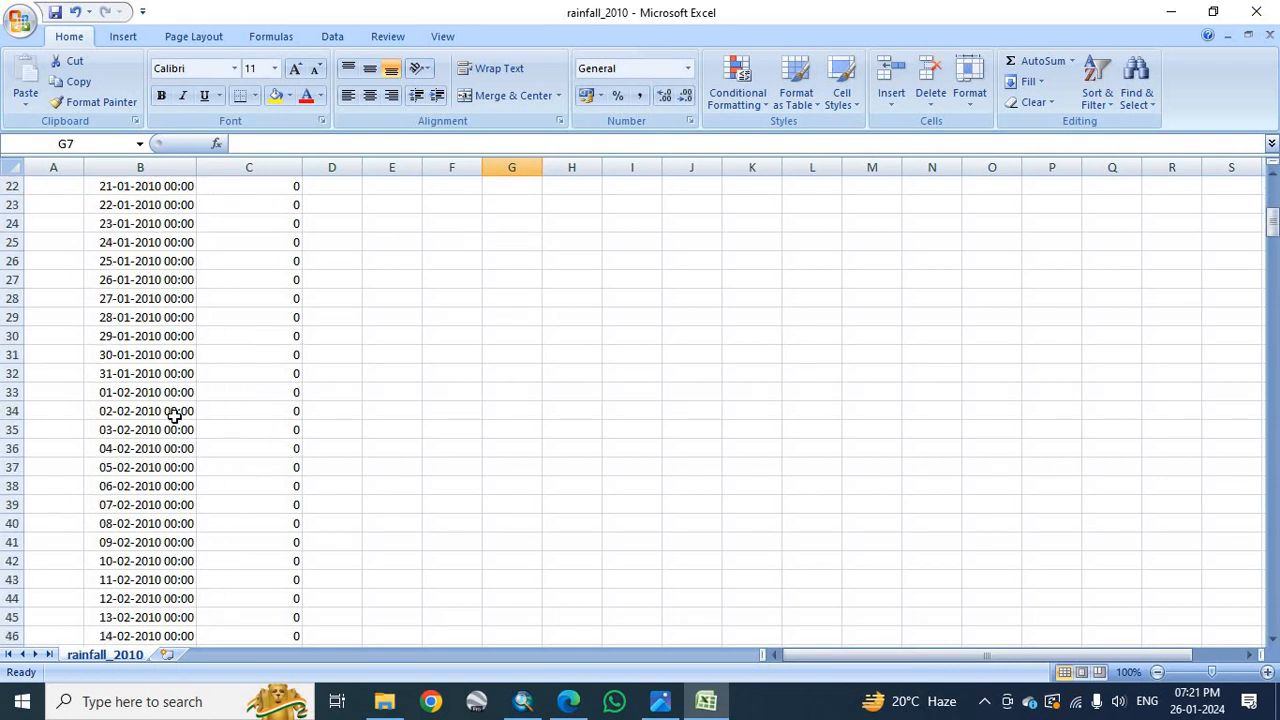
scroll(174, 414, "up", 2)
scroll(174, 414, "down", 1)
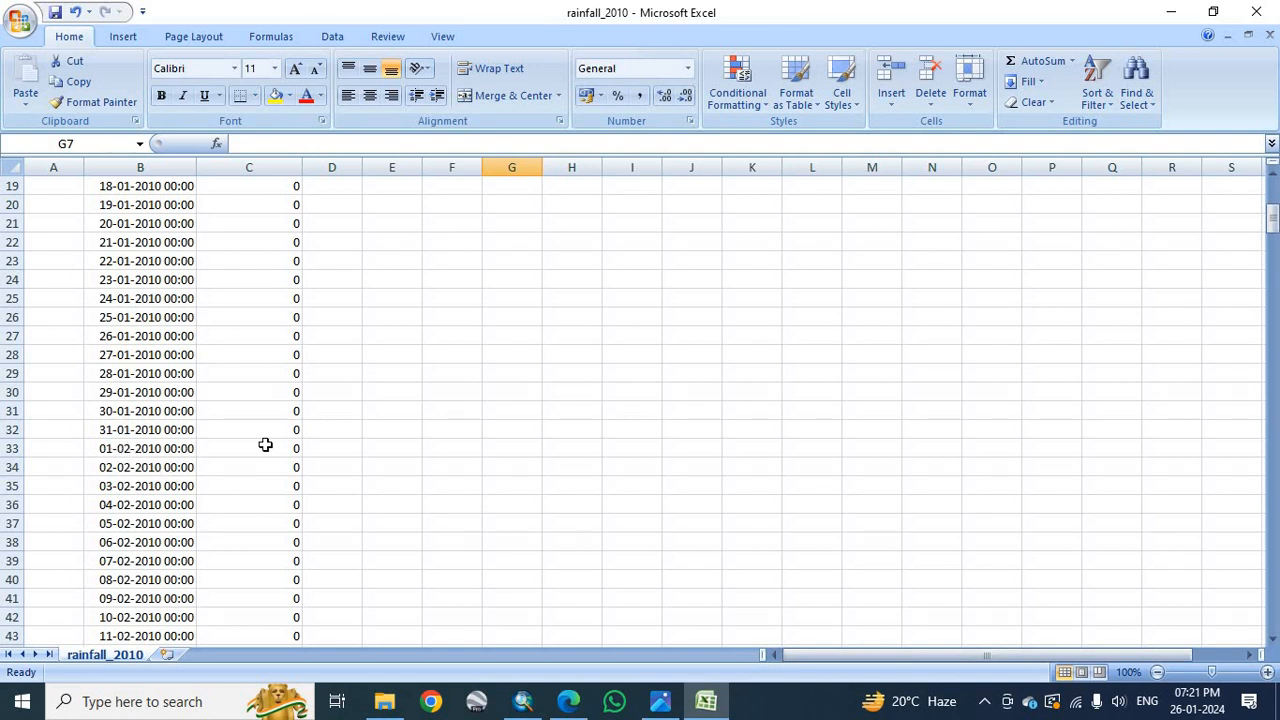
scroll(265, 445, "down", 1)
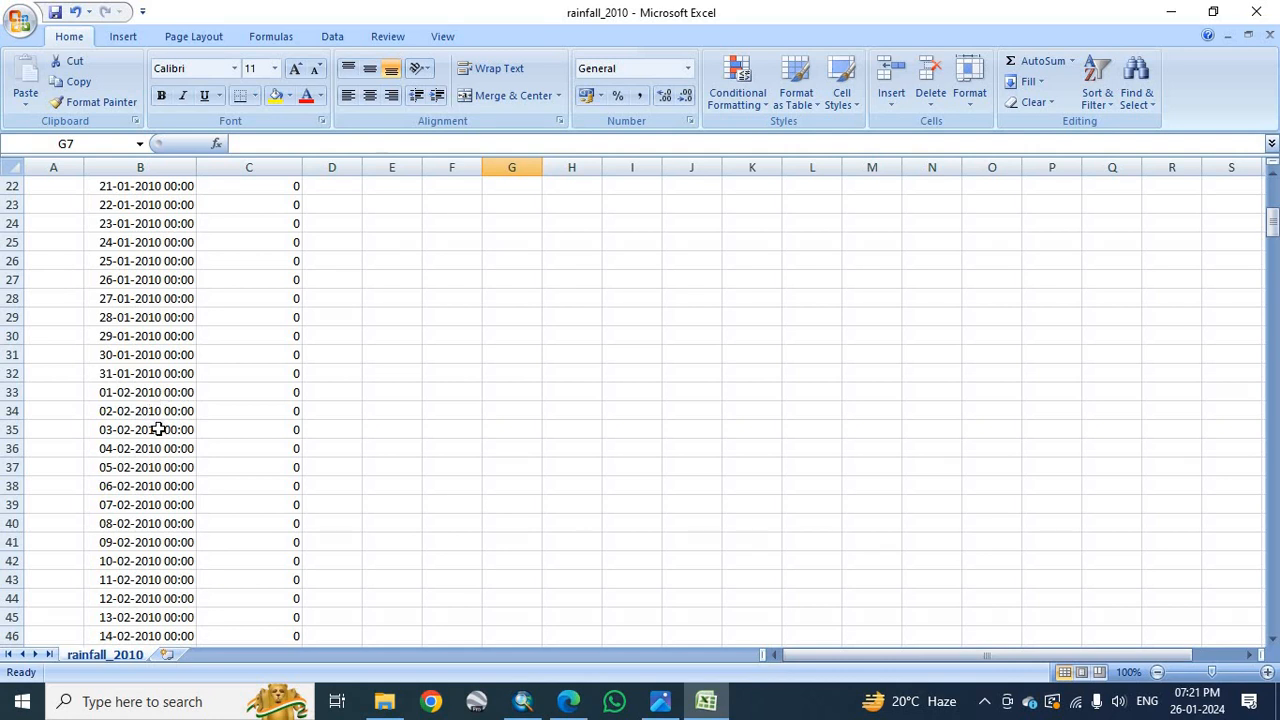
Check the end of the table through 31 December 2010, and review the daily rainfall values back to June
left_click(1272, 285)
left_click(1272, 285)
left_click_drag(1272, 288, 1272, 612)
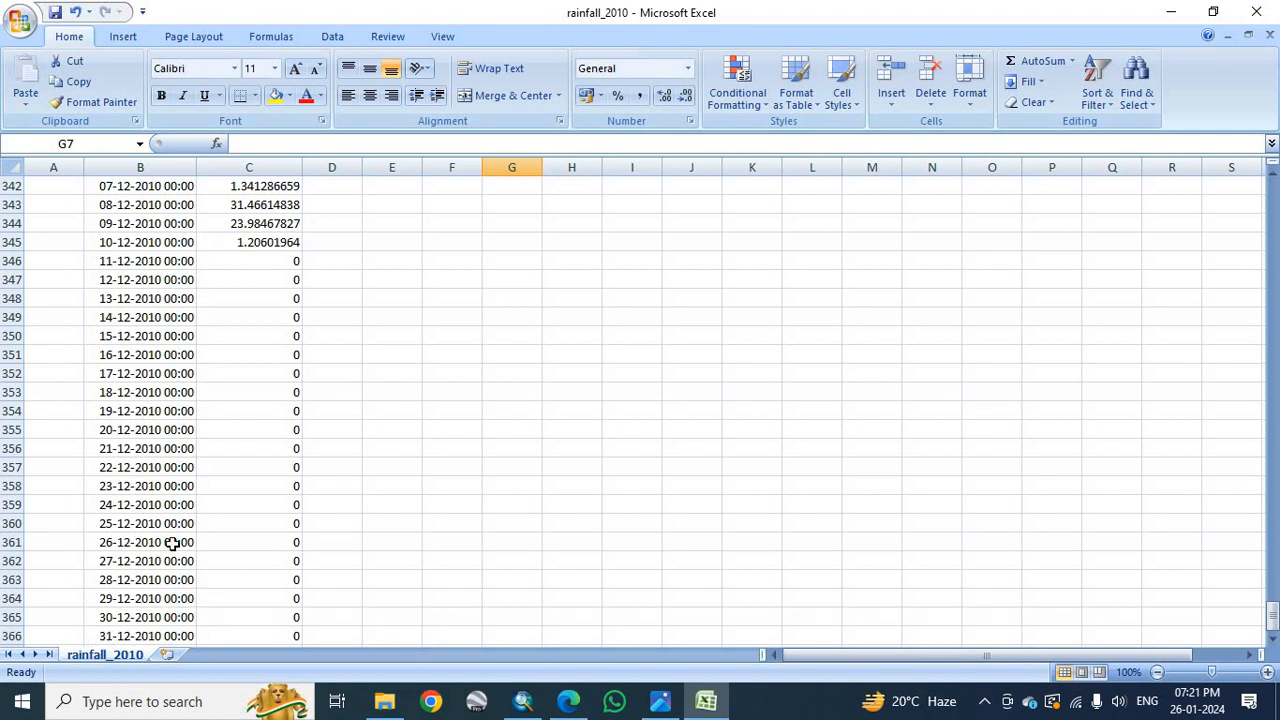
scroll(238, 411, "up", 2)
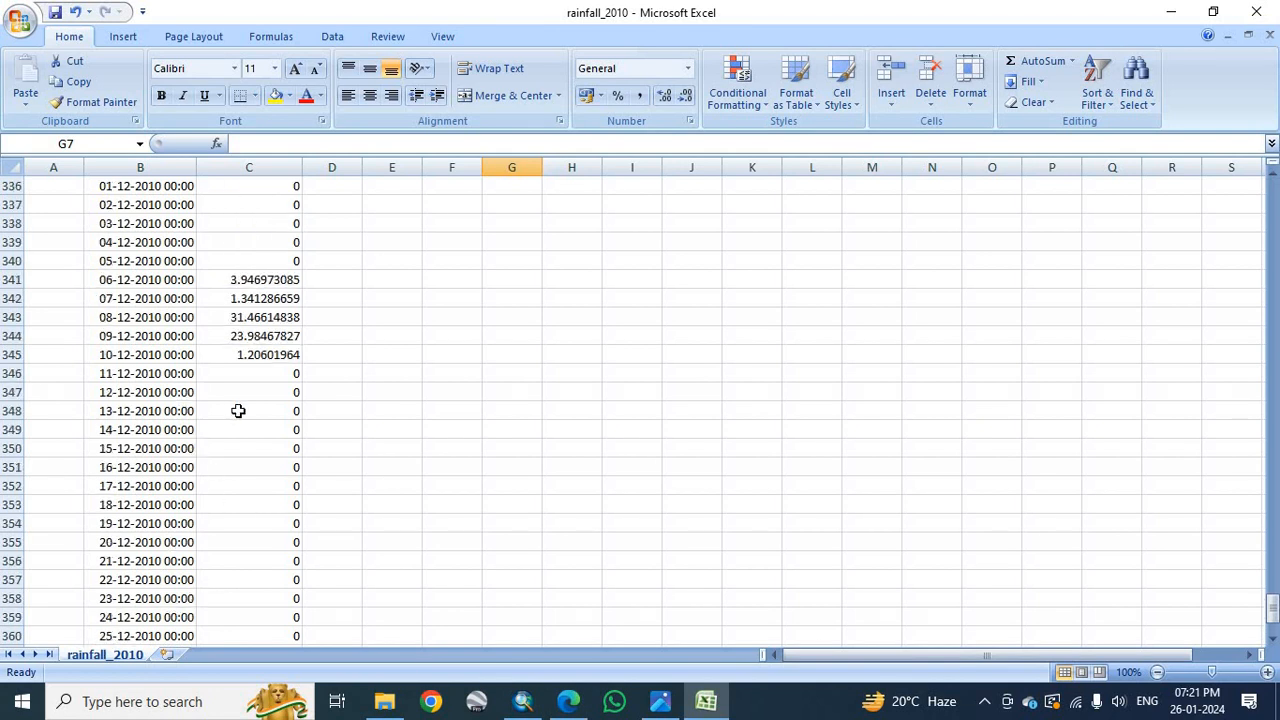
scroll(238, 411, "up", 20)
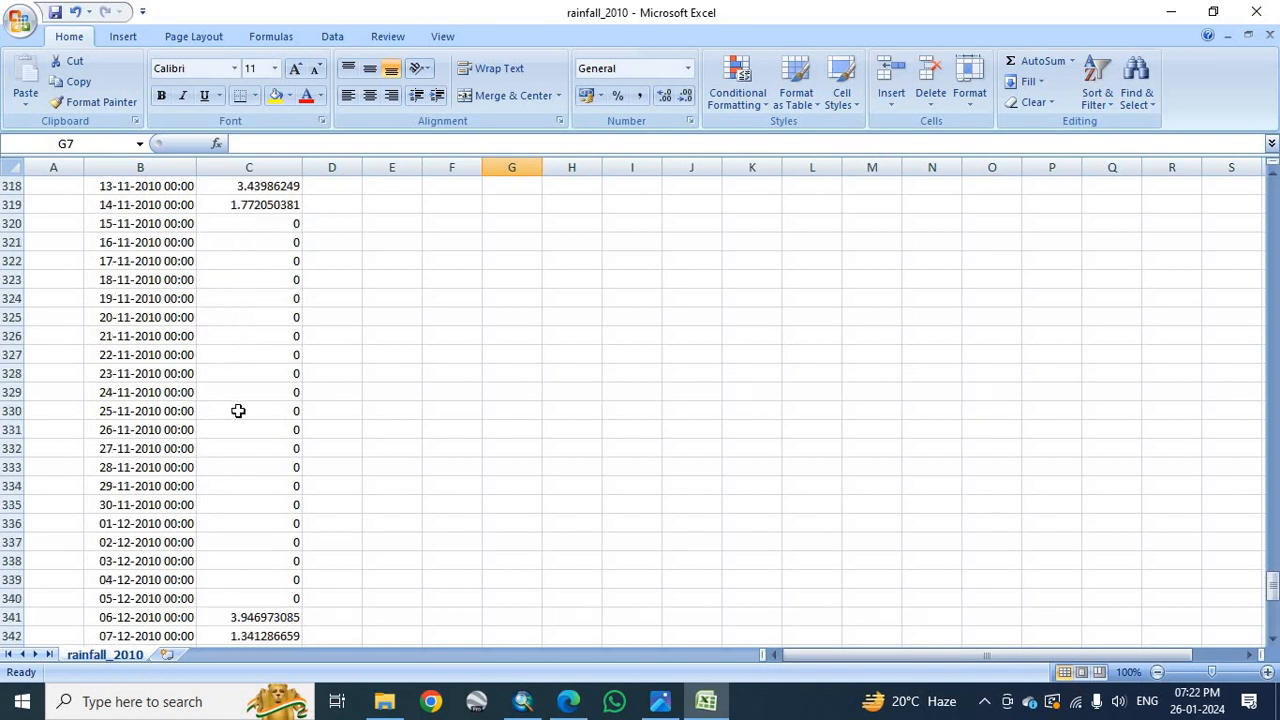
scroll(238, 411, "up", 9)
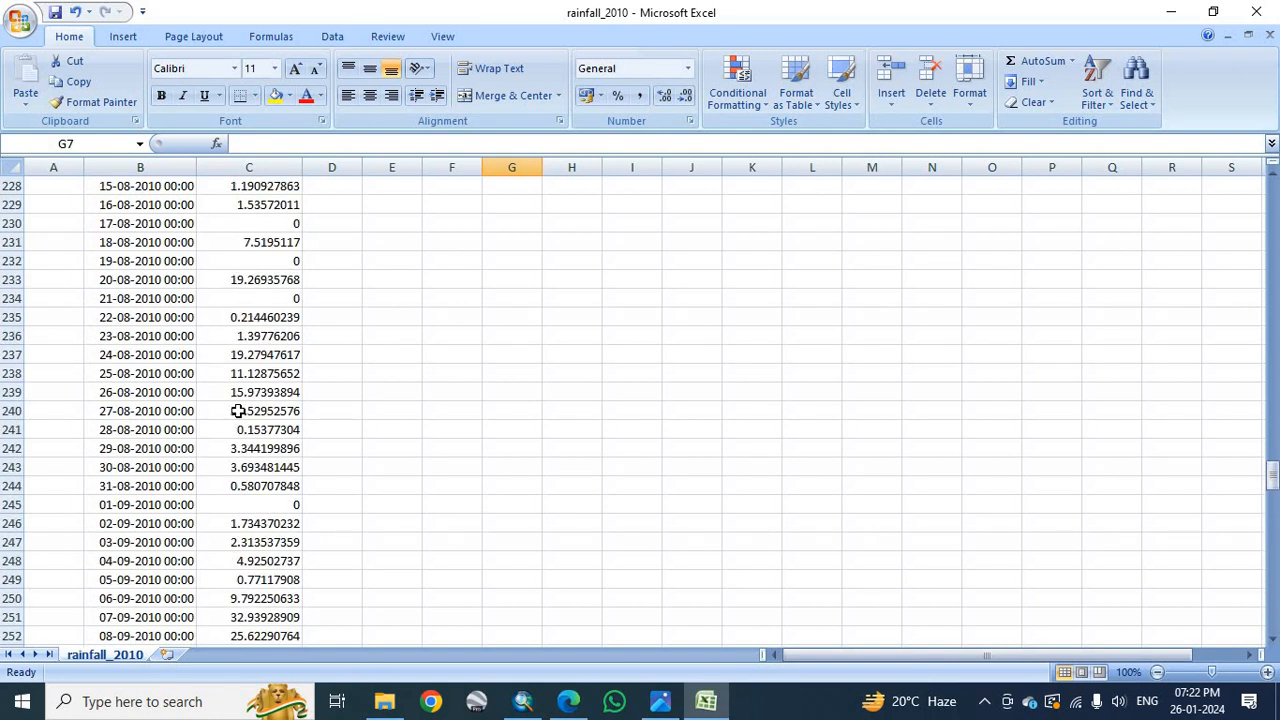
scroll(262, 290, "up", 6)
scroll(262, 290, "up", 20)
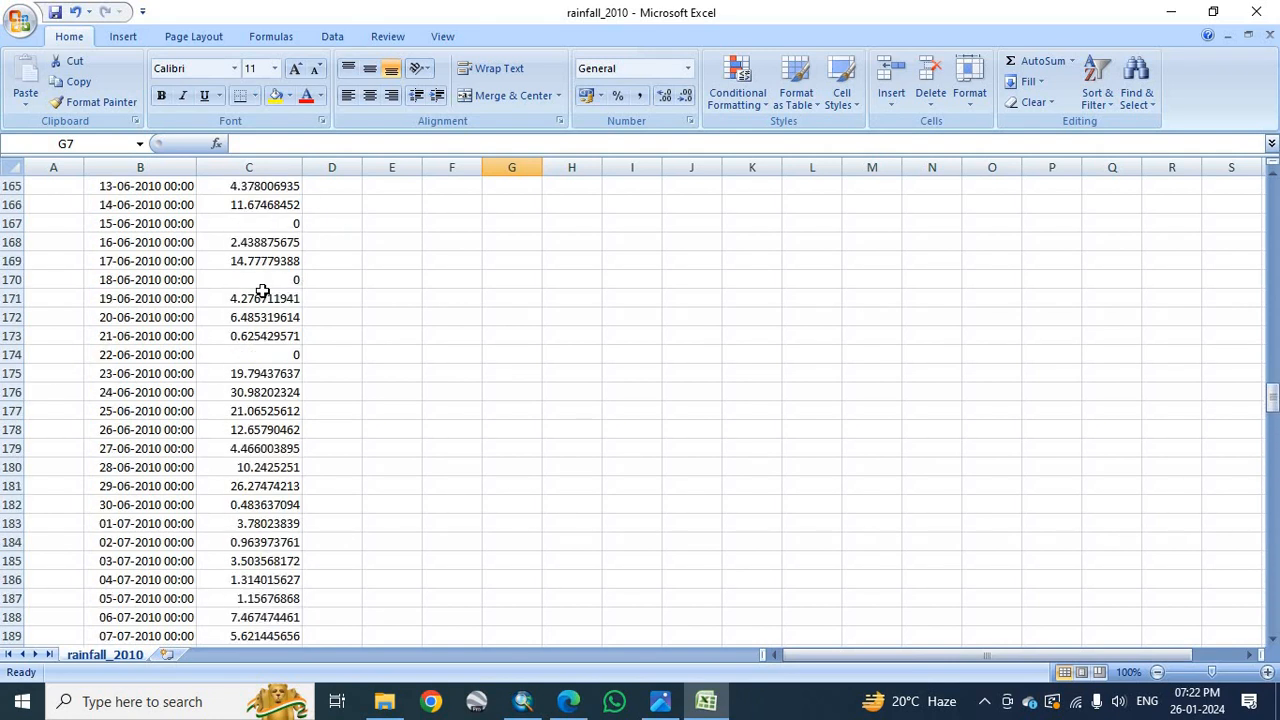